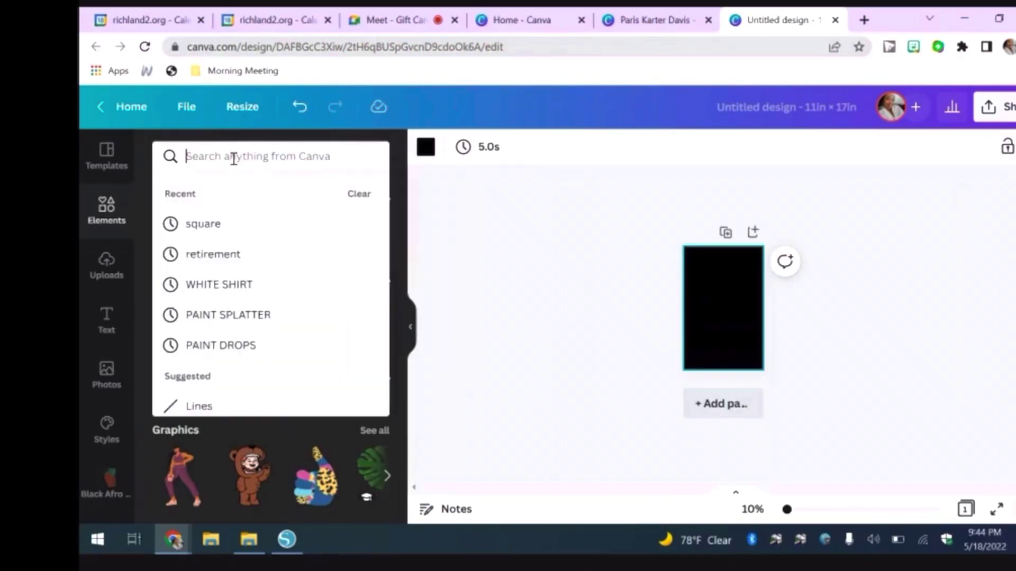
# Add the gold Happy Retirement graphic, enlarge it near the page top, then search 'sales sticker'.
pyautogui.write('retirement')
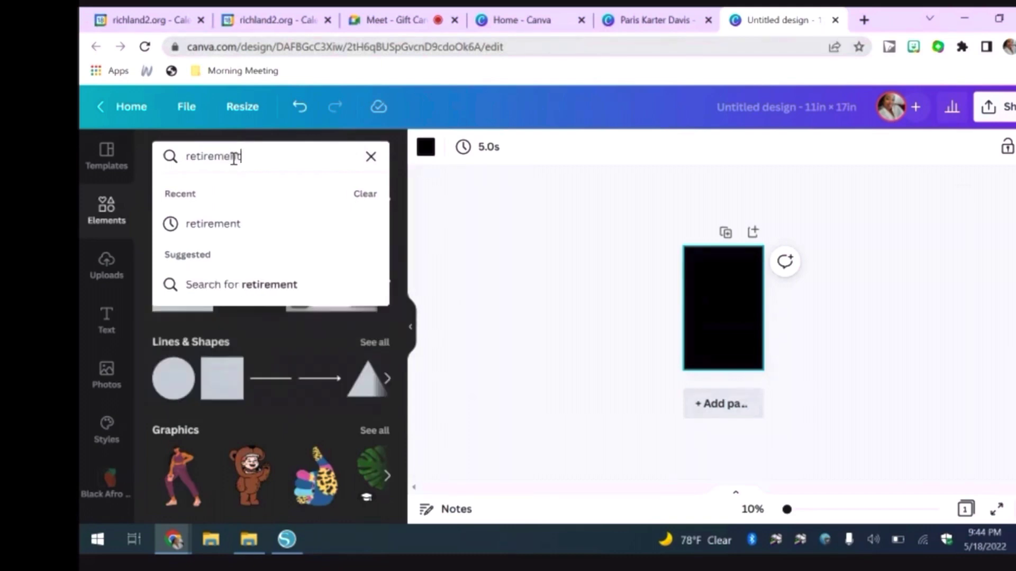
pyautogui.press('Return')
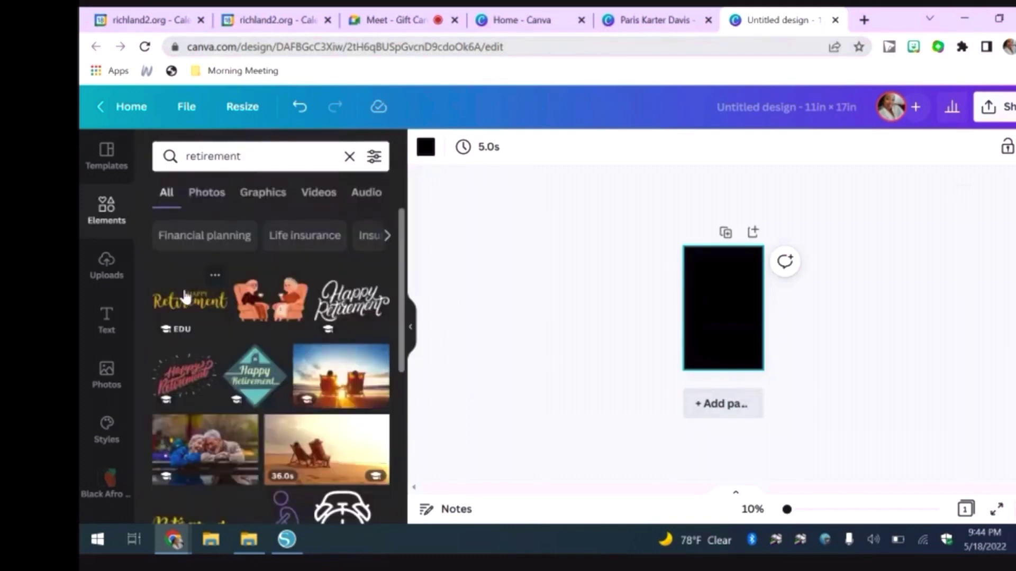
pyautogui.click(193, 315)
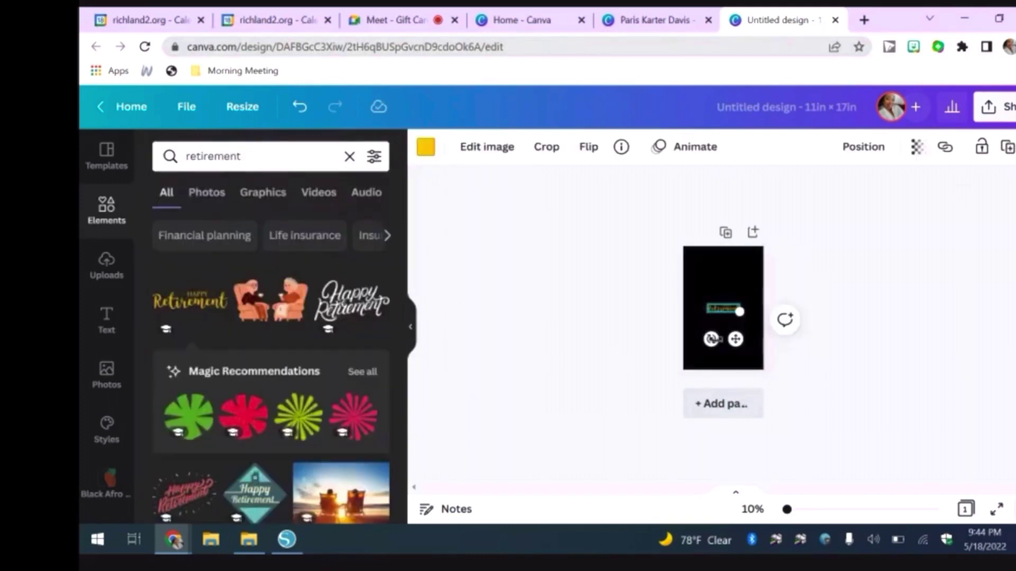
pyautogui.moveTo(741, 312); pyautogui.dragTo(772, 372)
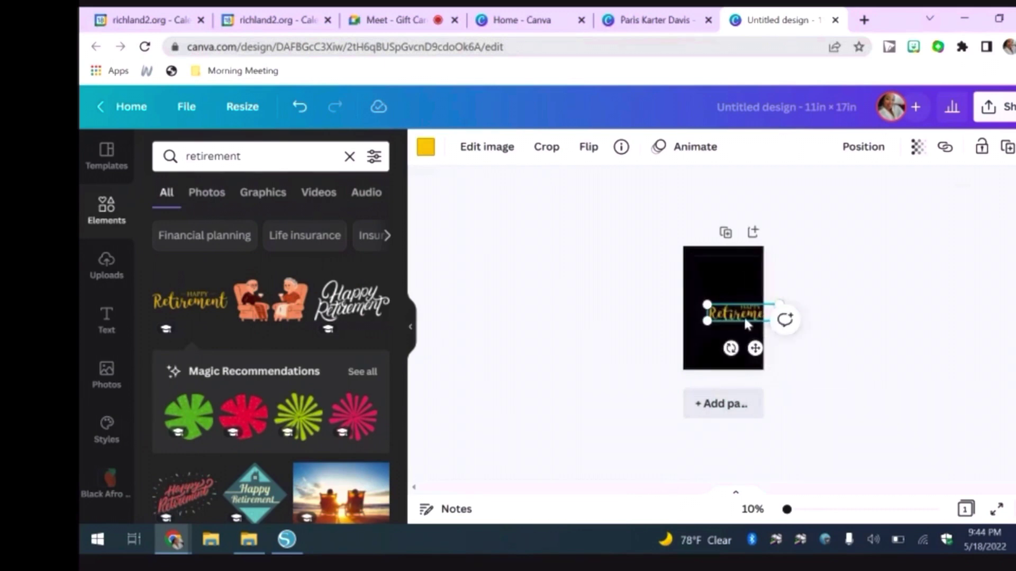
pyautogui.moveTo(746, 324); pyautogui.dragTo(726, 274)
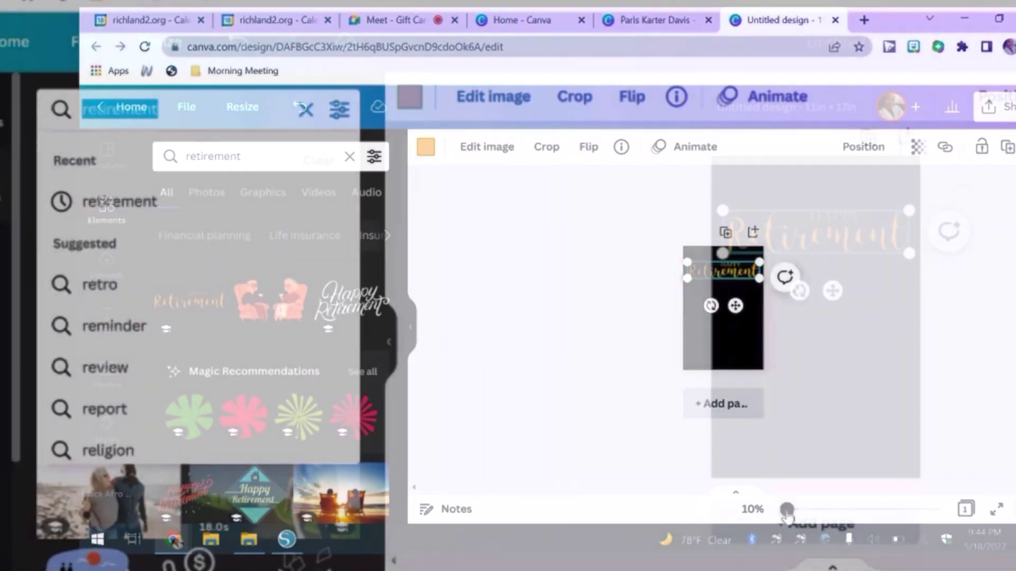
pyautogui.write('sales')
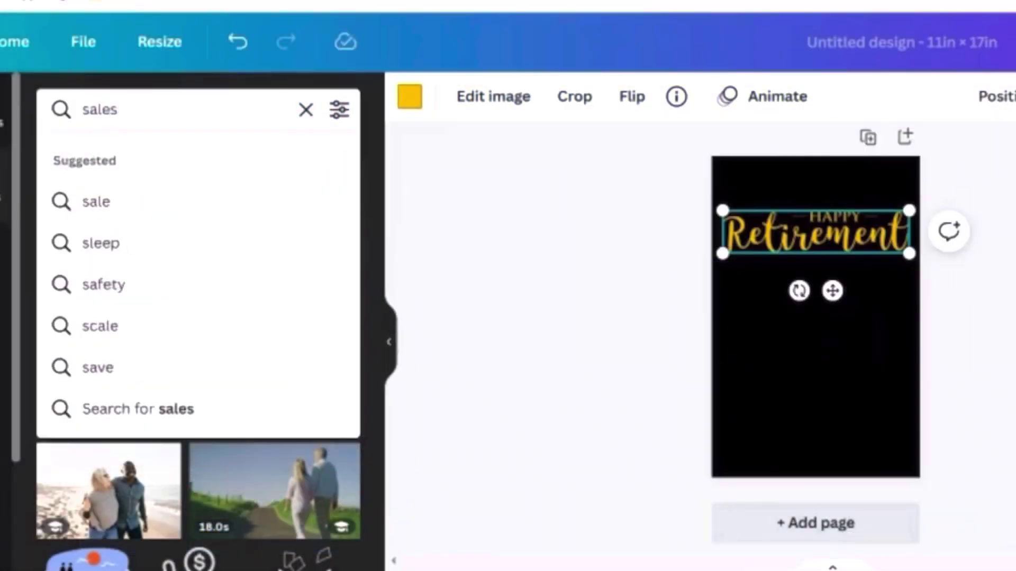
pyautogui.write(' sticker')
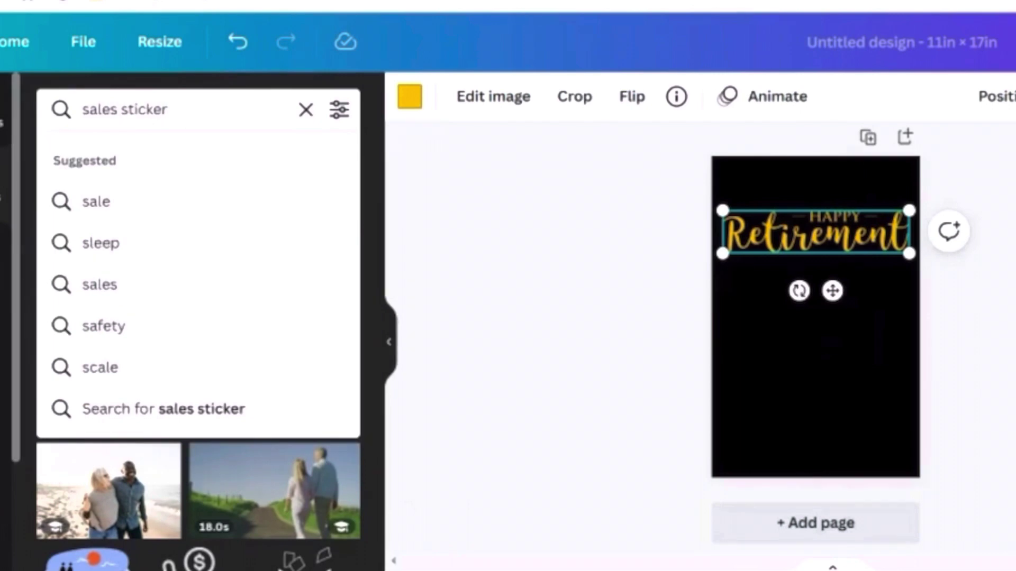
pyautogui.press('Return')
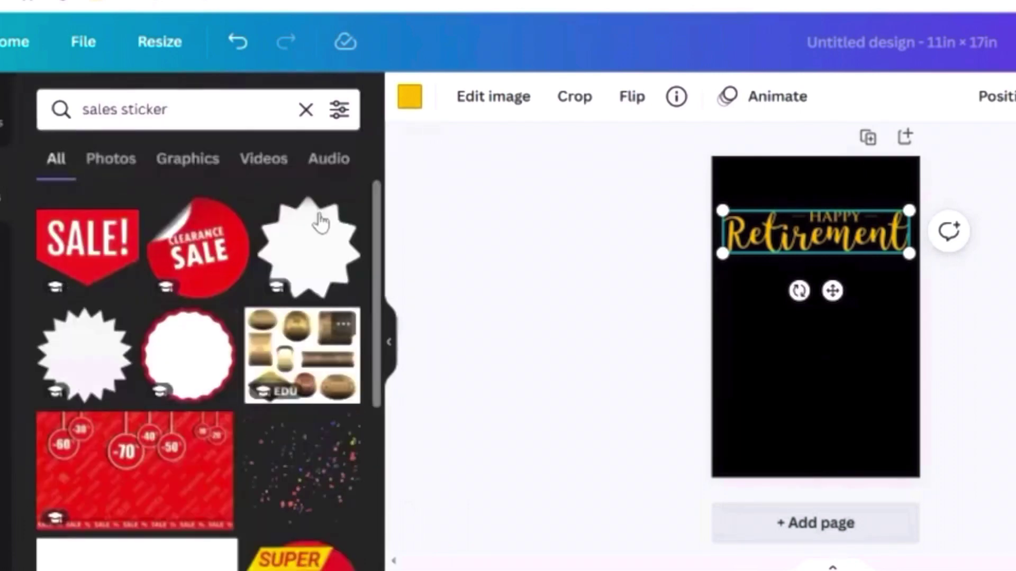
# Add the starburst sticker and color it the yellow document color.
pyautogui.click(86, 340)
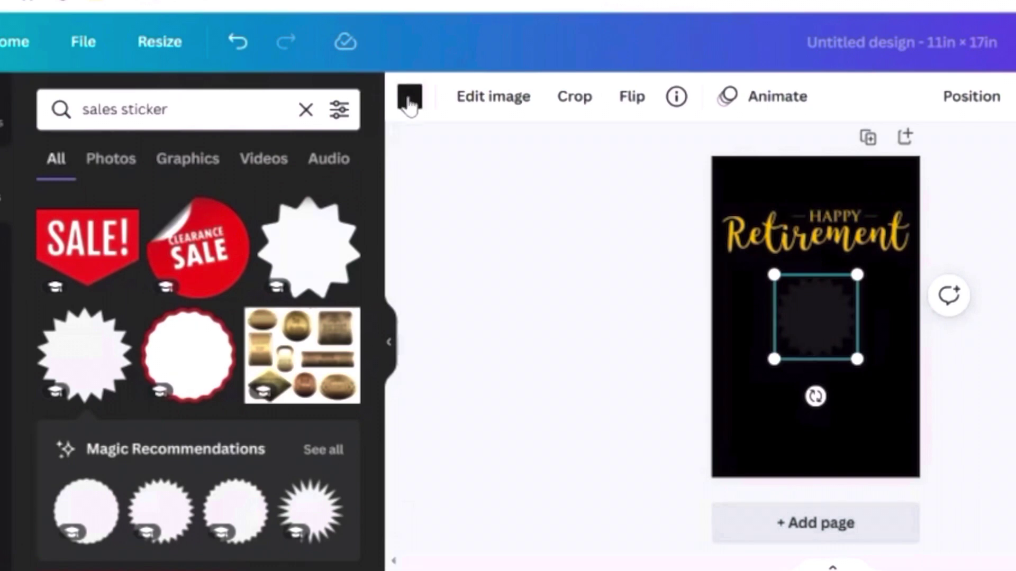
pyautogui.click(410, 100)
pyautogui.click(217, 212)
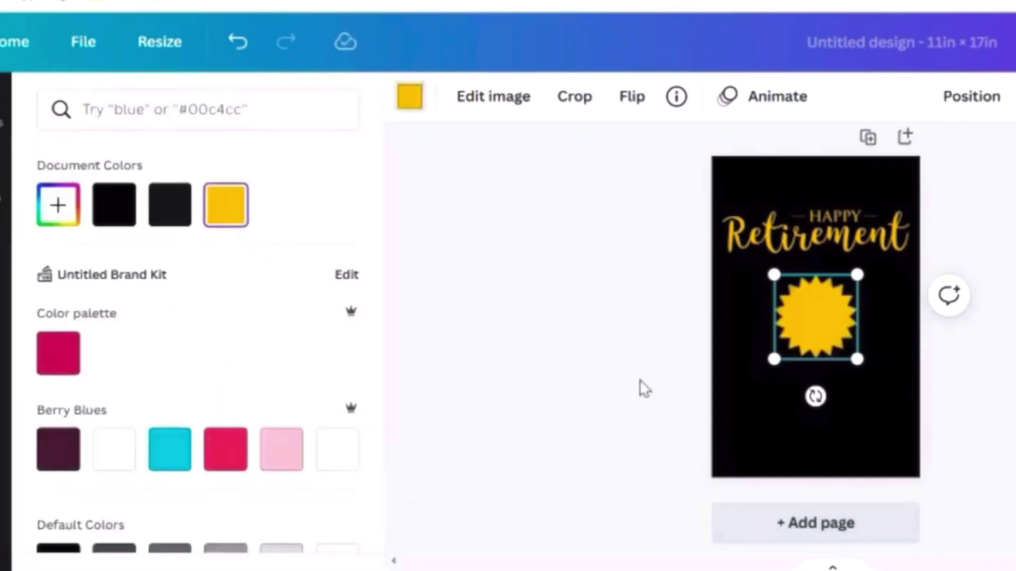
# Lower the Happy Retirement graphic slightly, reposition the sunburst, and move the gold foil image down.
pyautogui.click(803, 211)
pyautogui.moveTo(803, 211)
pyautogui.mouseDown()
pyautogui.moveTo(793, 215)
pyautogui.moveTo(804, 221)
pyautogui.mouseUp()
pyautogui.click(805, 348)
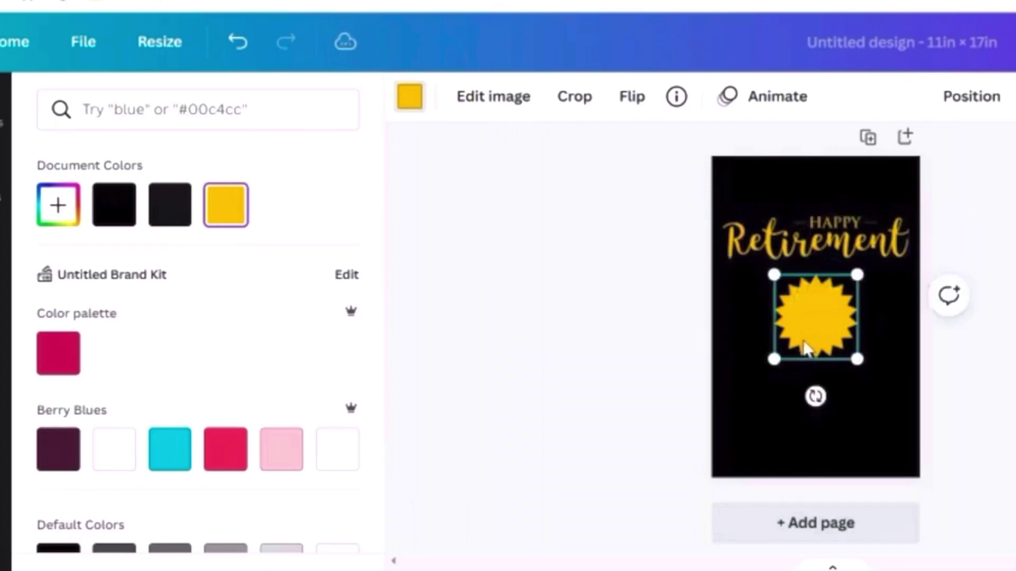
pyautogui.moveTo(811, 325); pyautogui.dragTo(800, 347)
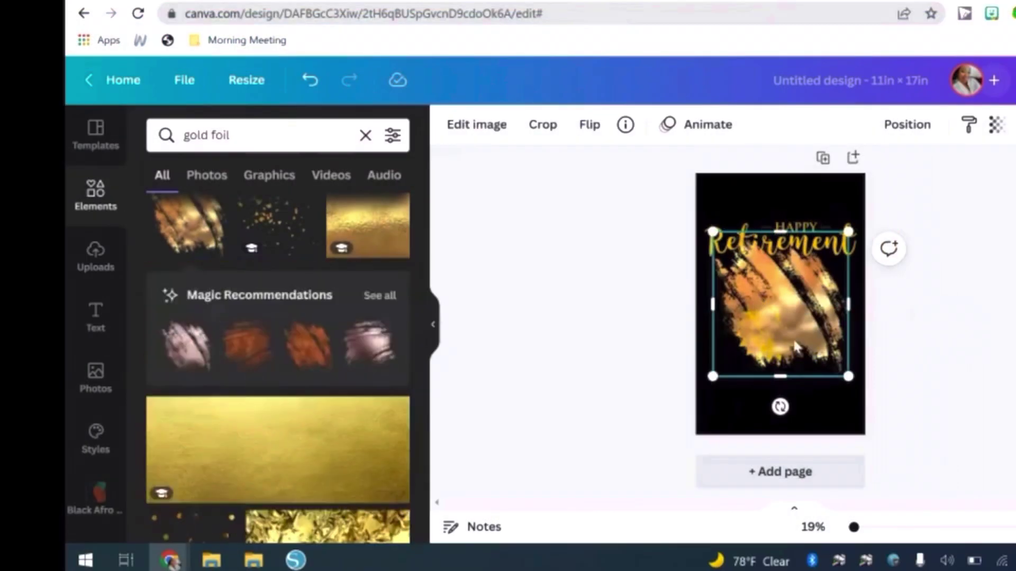
pyautogui.moveTo(795, 398); pyautogui.dragTo(814, 454)
# Shrink the sunburst into the top-right corner, undoing an accidental Happy Retirement graphic resize.
pyautogui.moveTo(782, 329); pyautogui.dragTo(847, 208)
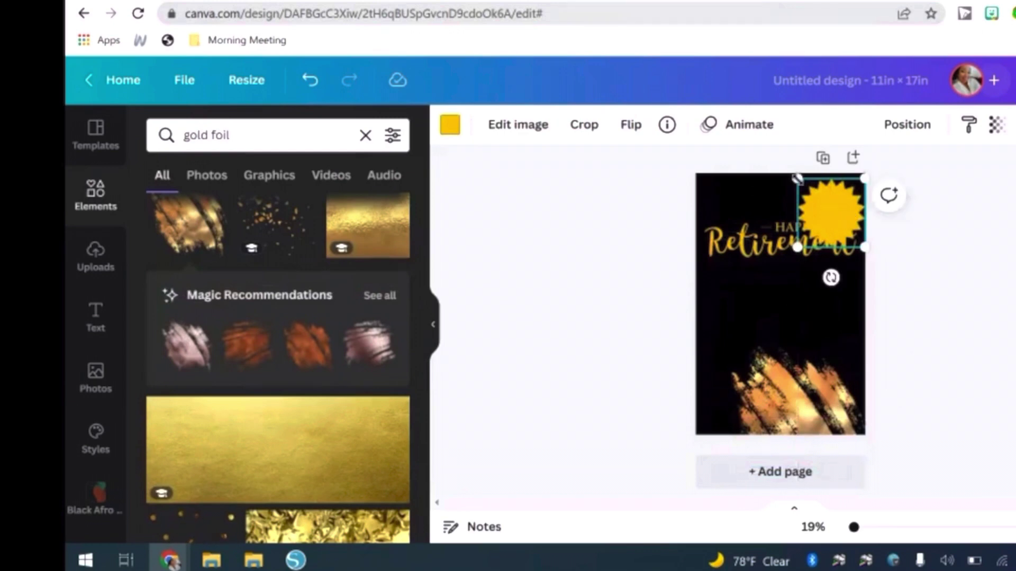
pyautogui.moveTo(797, 178); pyautogui.dragTo(836, 201)
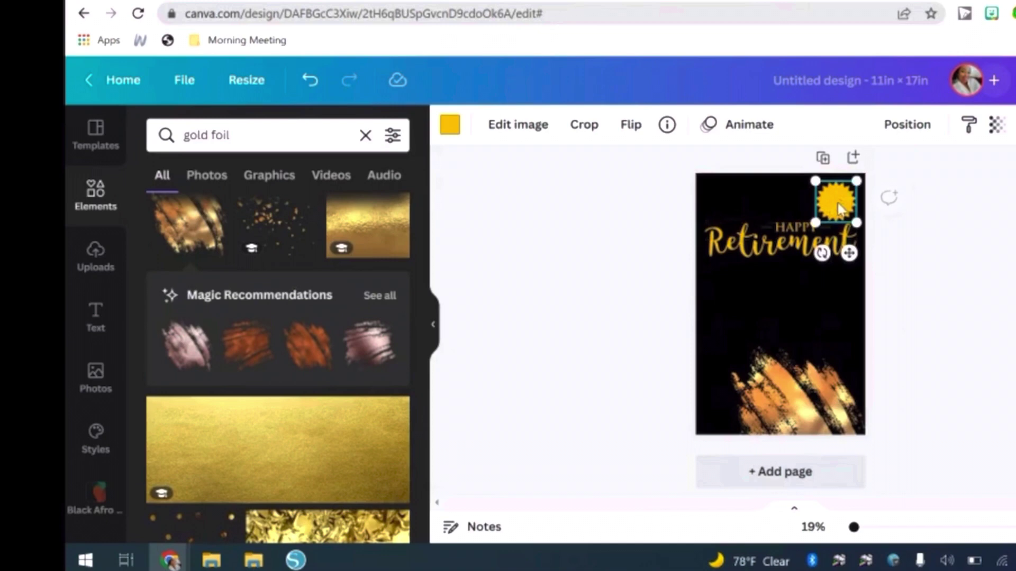
pyautogui.click(791, 317)
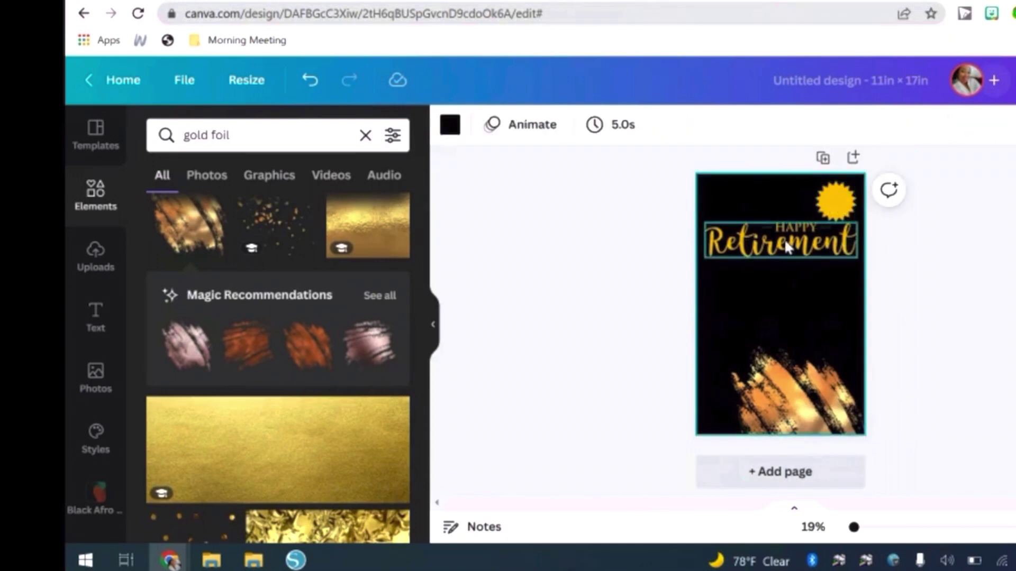
pyautogui.click(849, 244)
pyautogui.moveTo(855, 256); pyautogui.dragTo(804, 251)
pyautogui.hotkey('ctrl', 'z')
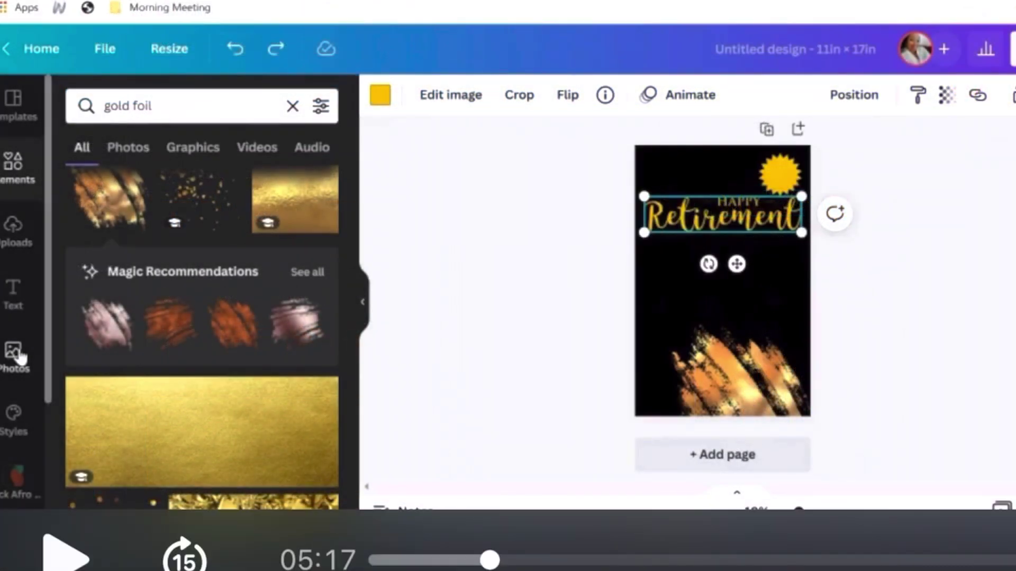
# Add a heading reading '$20' and place it on the sunburst badge.
pyautogui.click(11, 304)
pyautogui.click(170, 190)
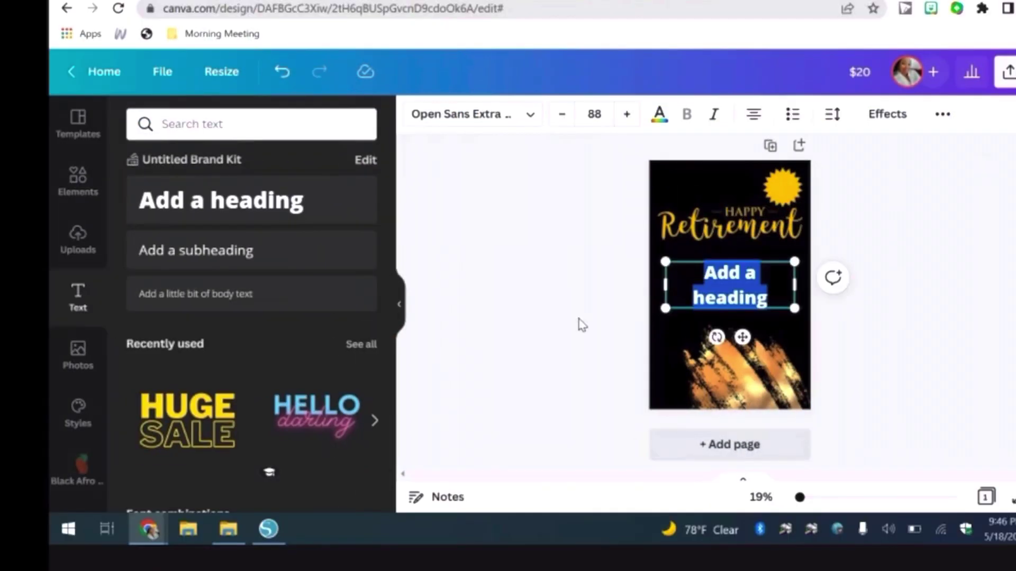
pyautogui.write('$20')
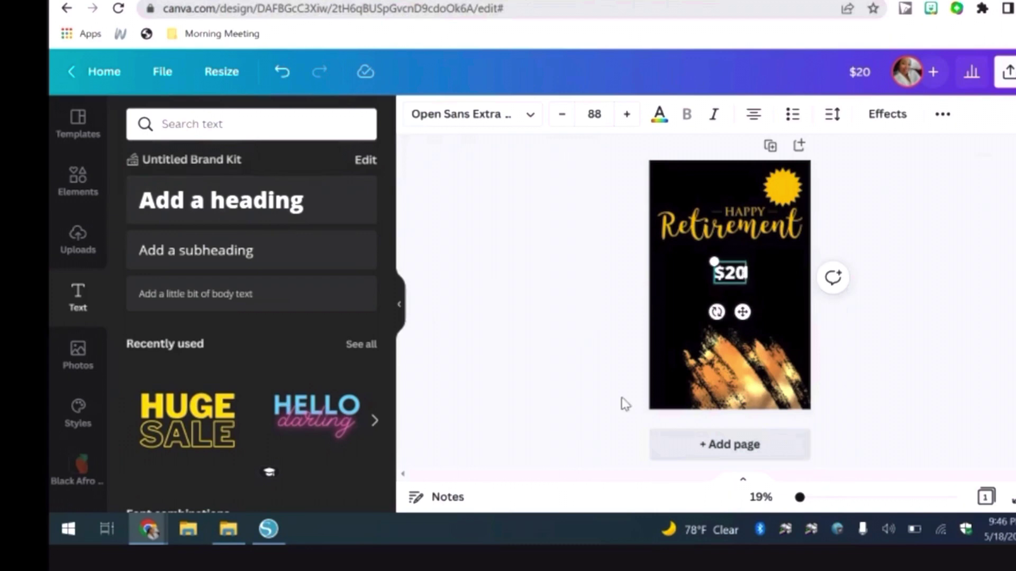
pyautogui.click(785, 295)
pyautogui.moveTo(740, 279); pyautogui.dragTo(791, 183)
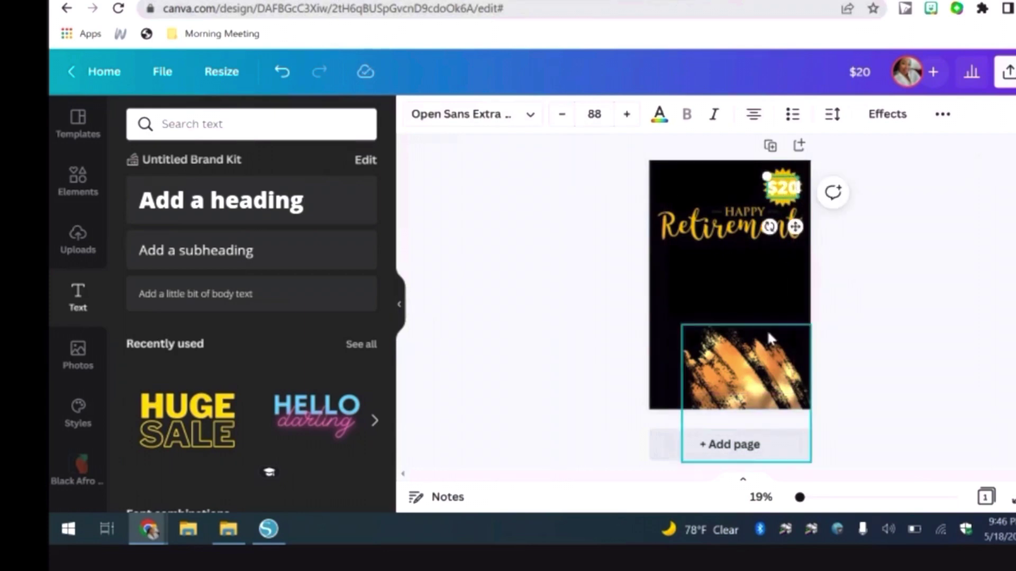
# Move the gold foil strokes up to mid-page and copy the graduate clipart image.
pyautogui.moveTo(759, 364)
pyautogui.mouseDown()
pyautogui.moveTo(744, 284)
pyautogui.moveTo(751, 306)
pyautogui.moveTo(743, 299)
pyautogui.mouseUp()
pyautogui.click(711, 183)
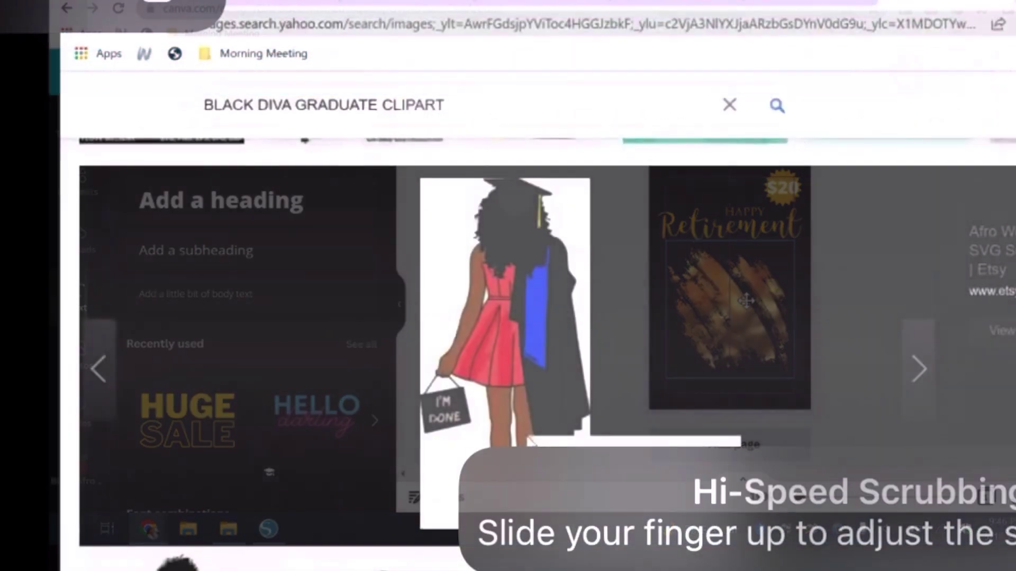
pyautogui.rightClick(529, 438)
pyautogui.click(612, 497)
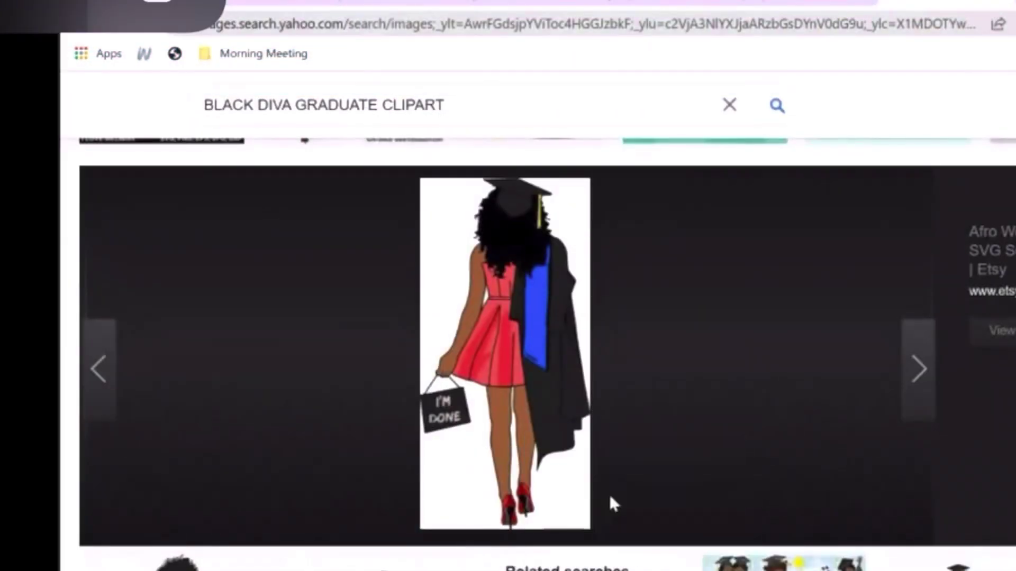
# Delete the existing woman figure and teal line from page 2.
pyautogui.hotkey('ctrl', 'Tab')
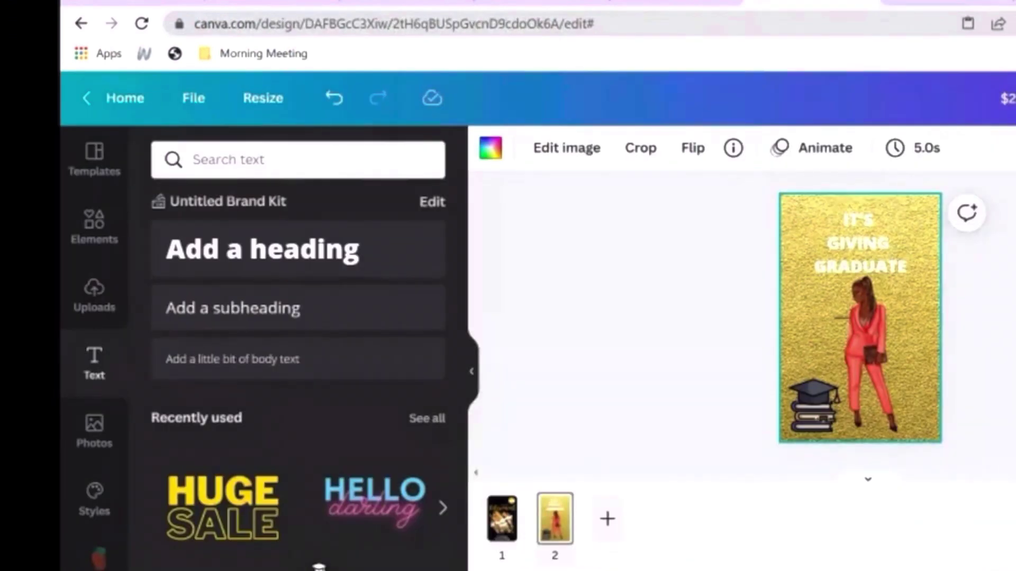
pyautogui.click(859, 327)
pyautogui.press('Delete')
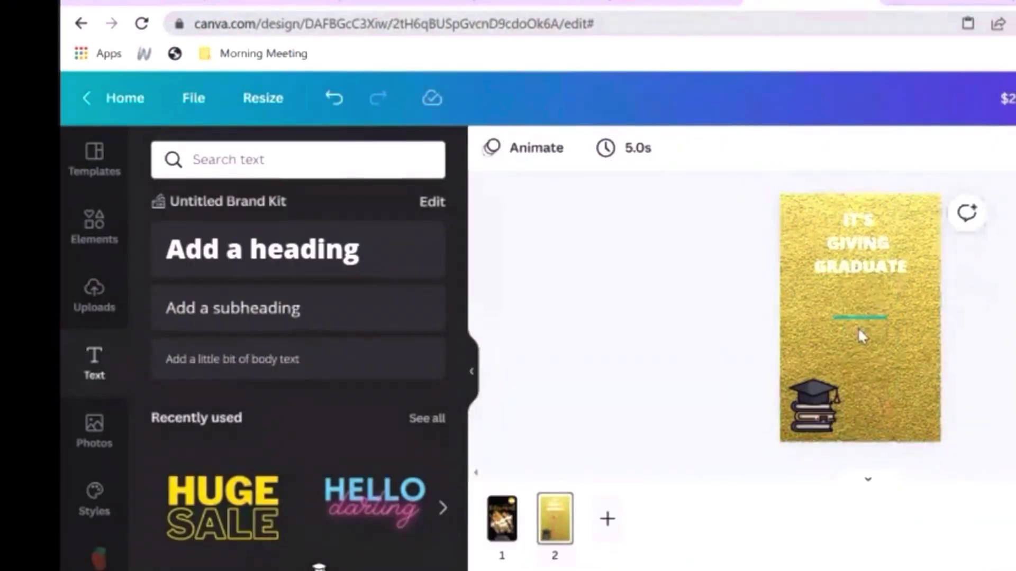
pyautogui.click(864, 315)
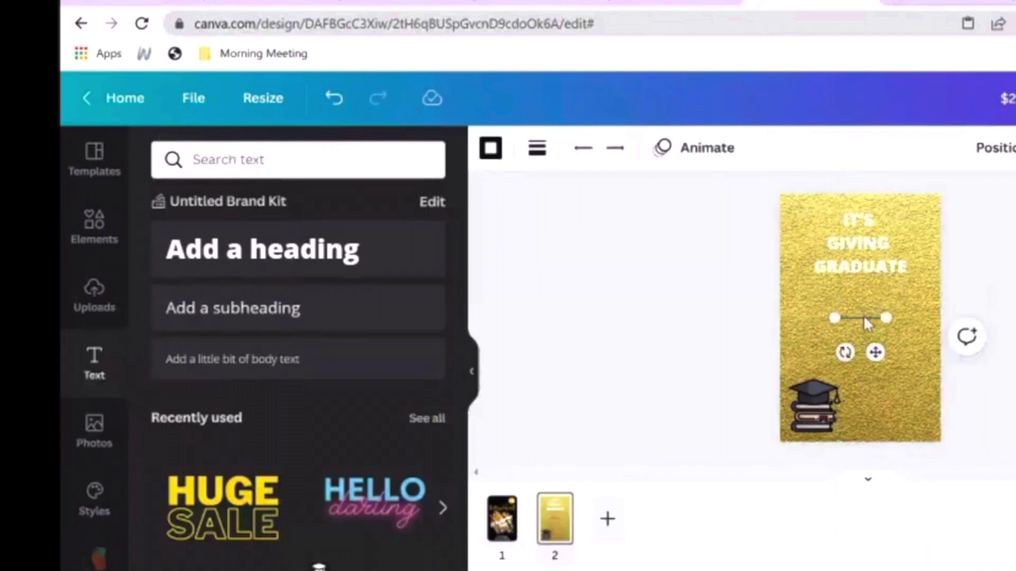
pyautogui.press('Delete')
# Paste the graduate clipart onto the gold page 2 and bring up its image editing options.
pyautogui.hotkey('ctrl', 'v')
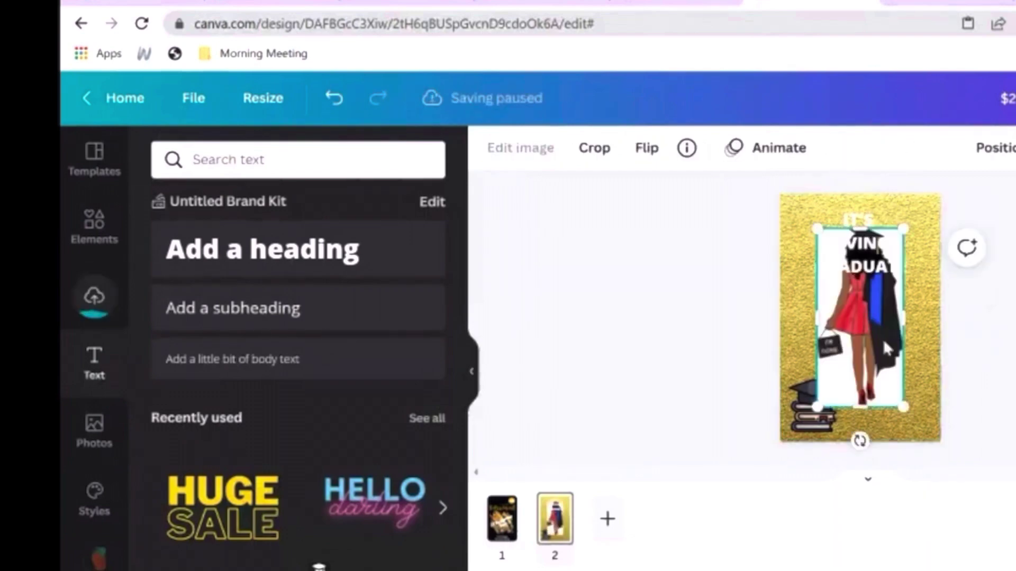
pyautogui.moveTo(882, 338); pyautogui.dragTo(900, 352)
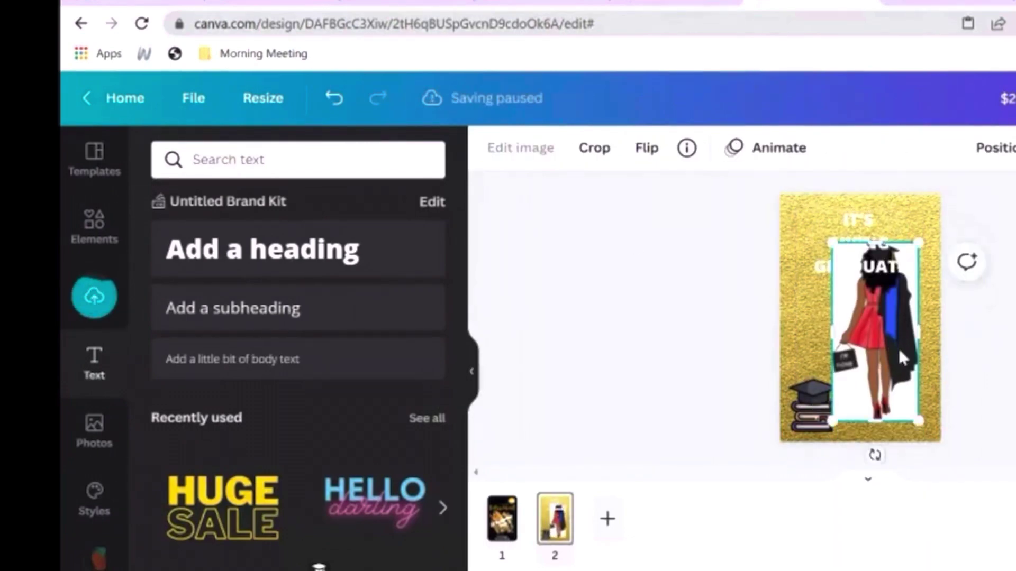
pyautogui.click(520, 144)
# Remove the graduate figure's white background with BG Remover and drop it to the bottom edge.
pyautogui.click(176, 346)
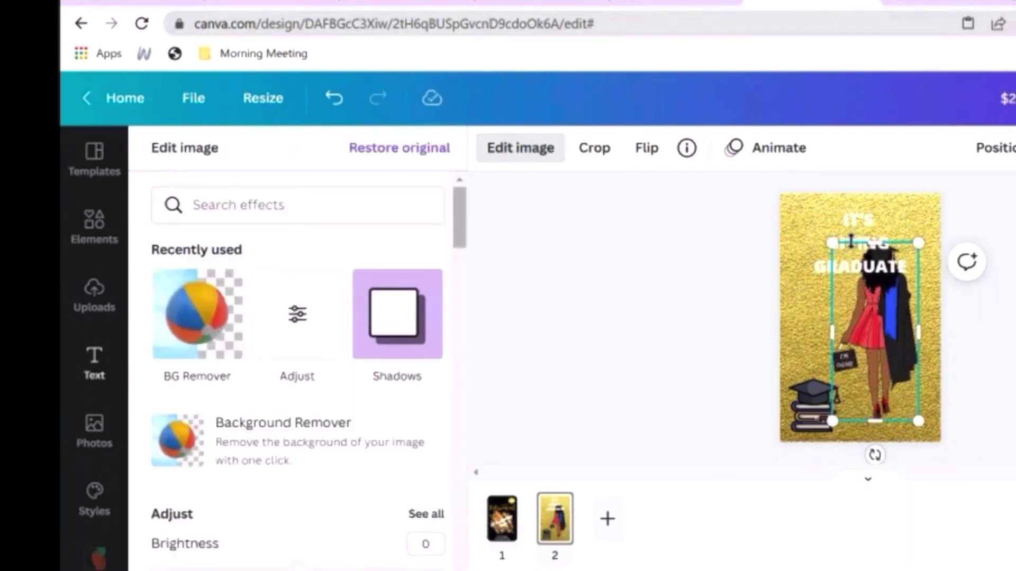
pyautogui.moveTo(869, 357); pyautogui.dragTo(858, 362)
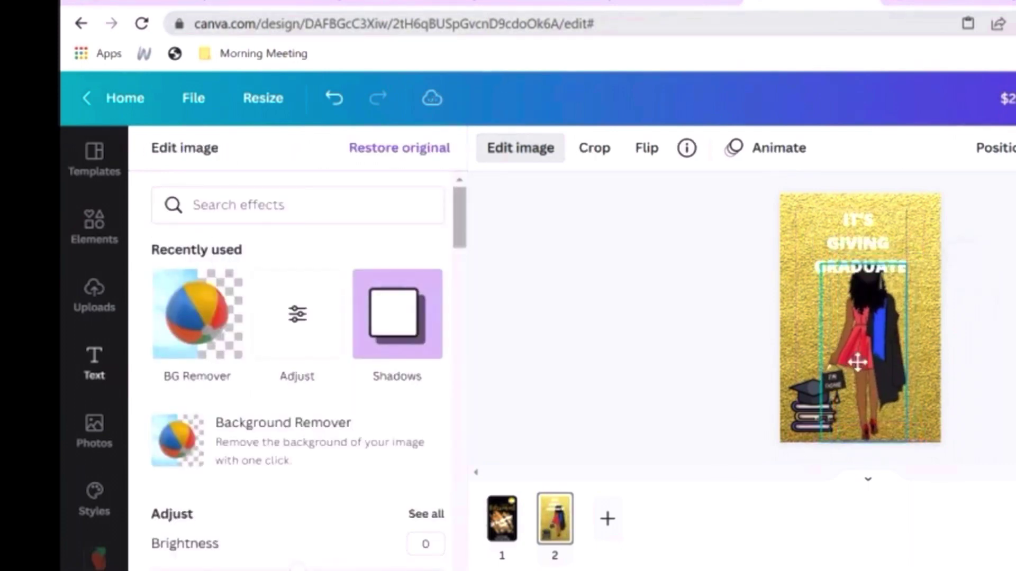
pyautogui.click(799, 326)
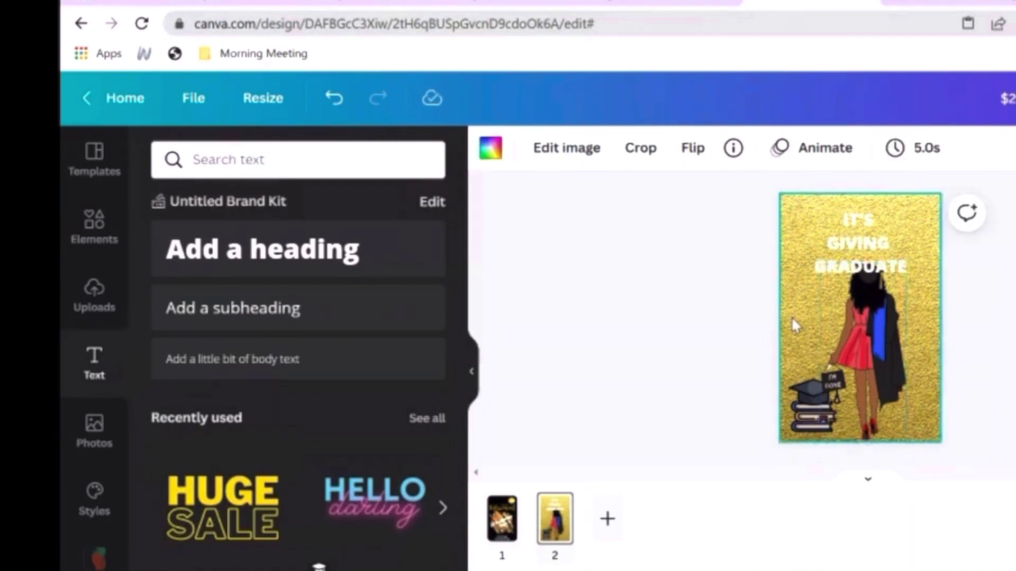
# Change page 2's gold glitter background to a custom dark blue color.
pyautogui.doubleClick(794, 322)
pyautogui.click(588, 153)
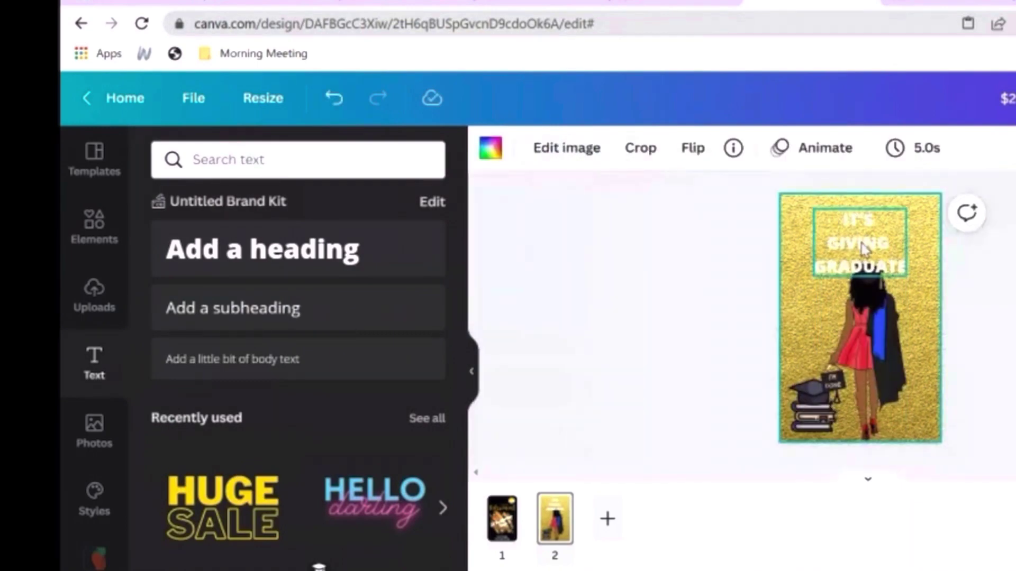
pyautogui.click(859, 318)
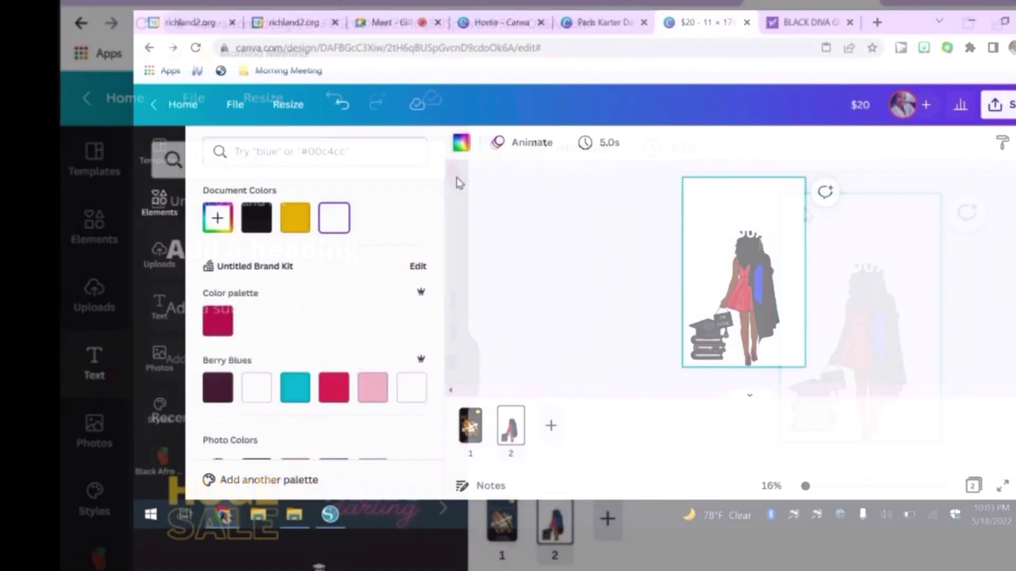
pyautogui.click(217, 219)
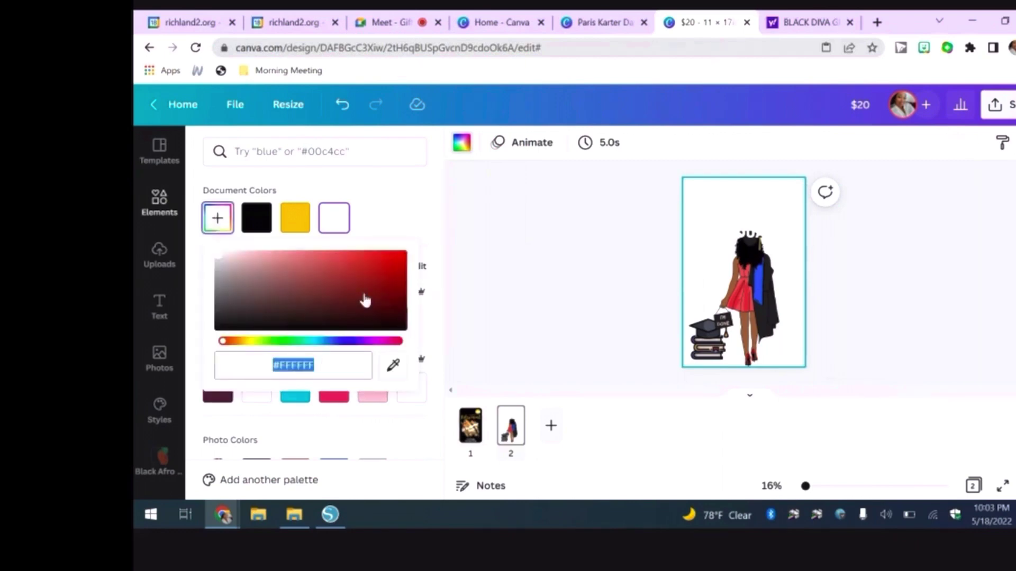
pyautogui.click(344, 341)
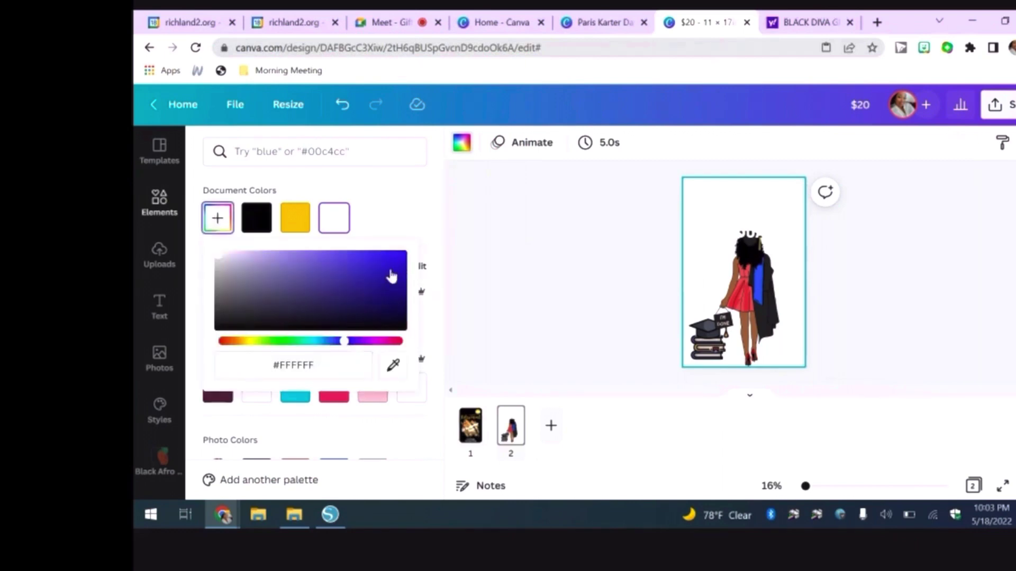
pyautogui.click(391, 276)
# Browse the Elements library's recently used graphics for the starburst sticker.
pyautogui.click(160, 205)
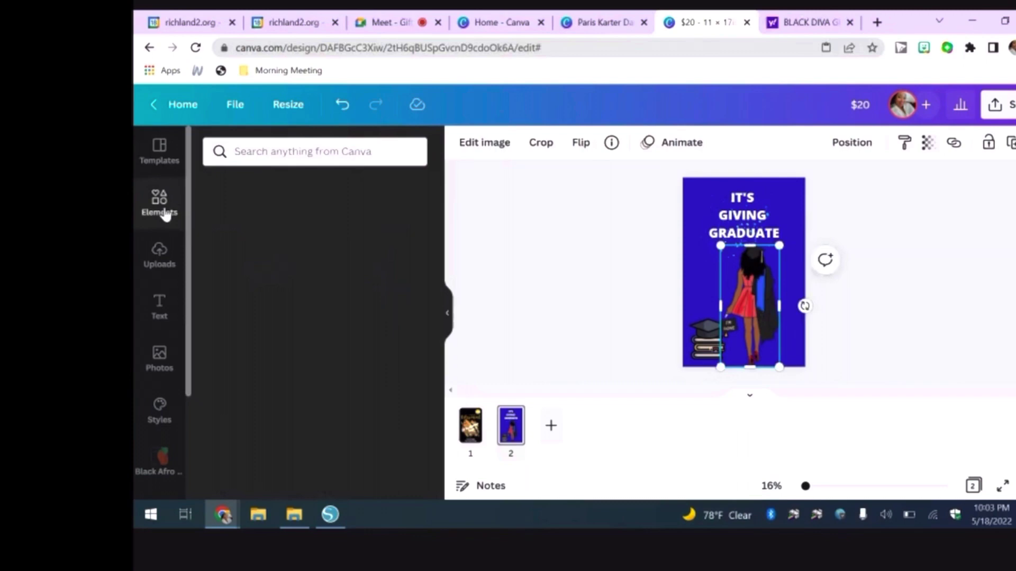
pyautogui.click(428, 271)
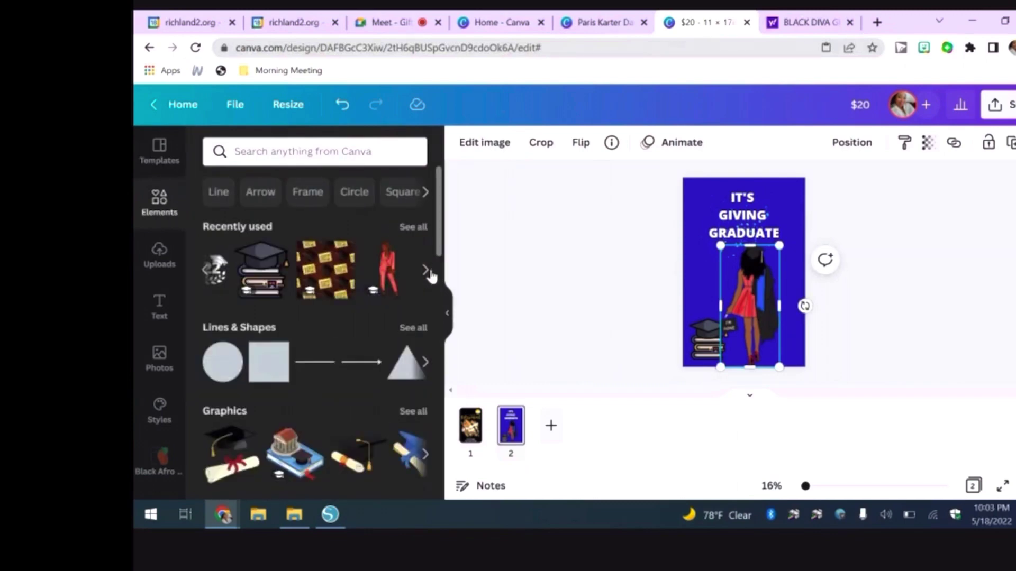
pyautogui.click(428, 272)
pyautogui.click(429, 272)
pyautogui.click(428, 272)
pyautogui.click(428, 272)
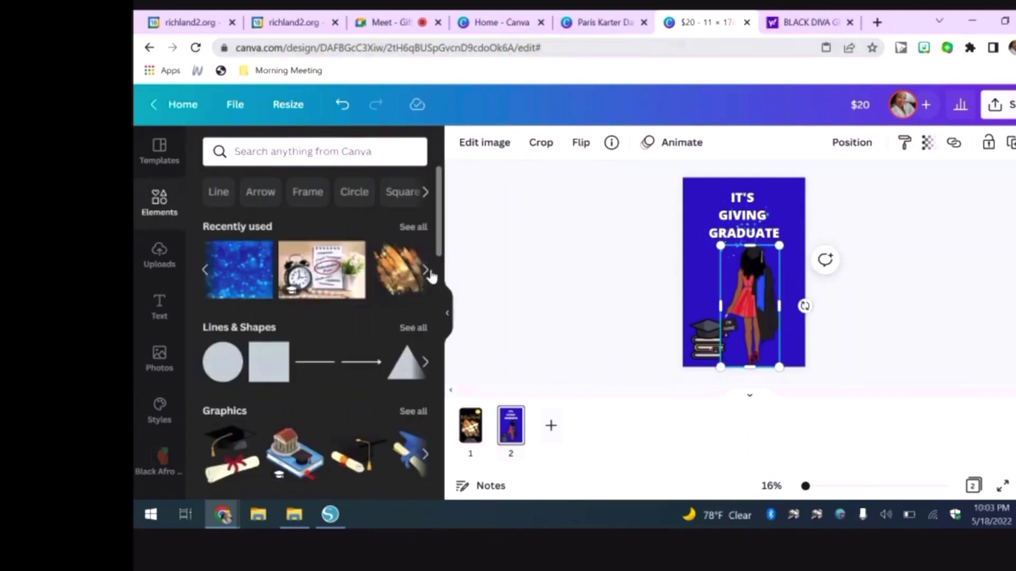
pyautogui.click(429, 272)
pyautogui.click(208, 275)
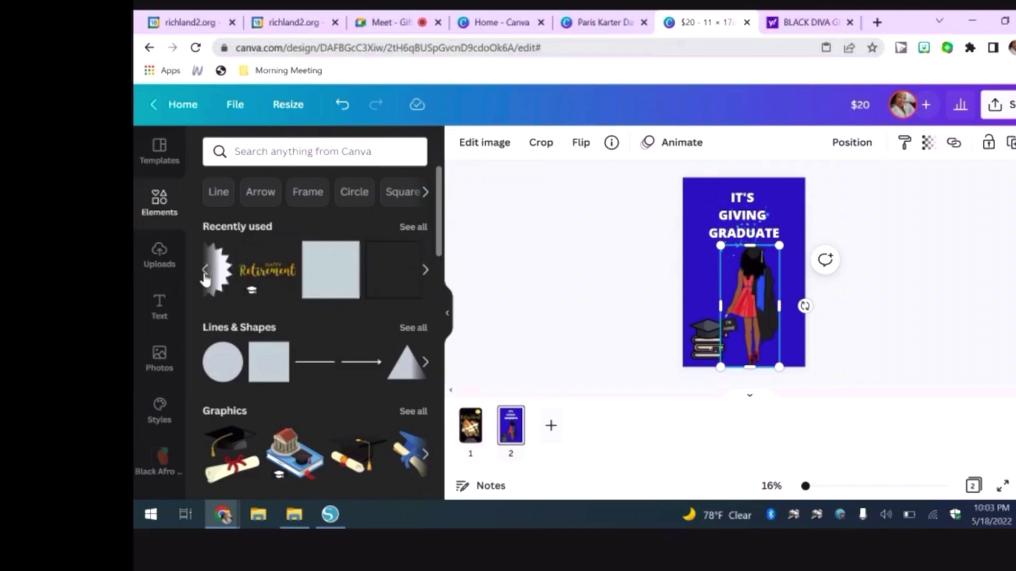
pyautogui.click(209, 275)
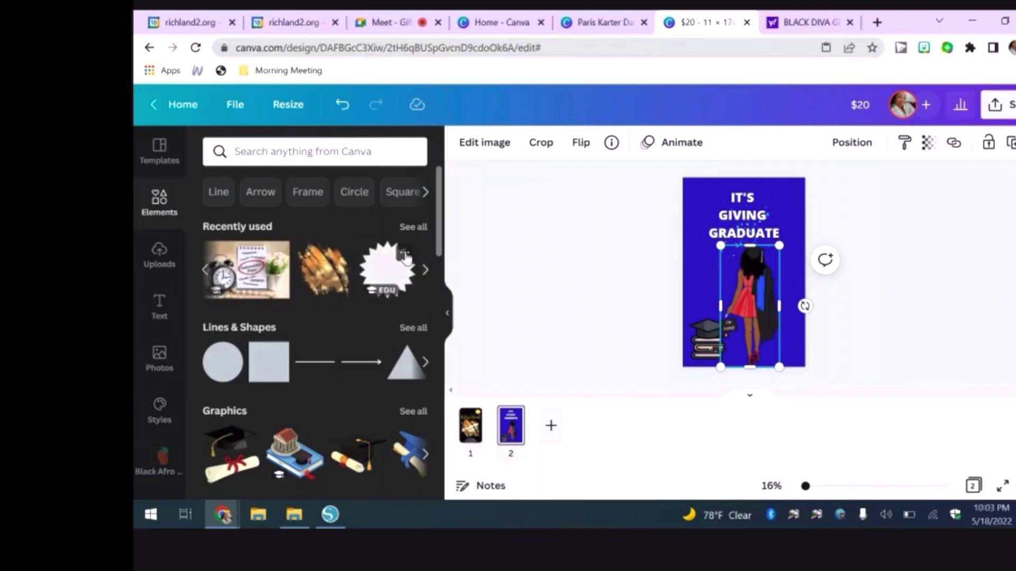
# Add the starburst sticker and place it in the blue card's top-right corner.
pyautogui.click(404, 256)
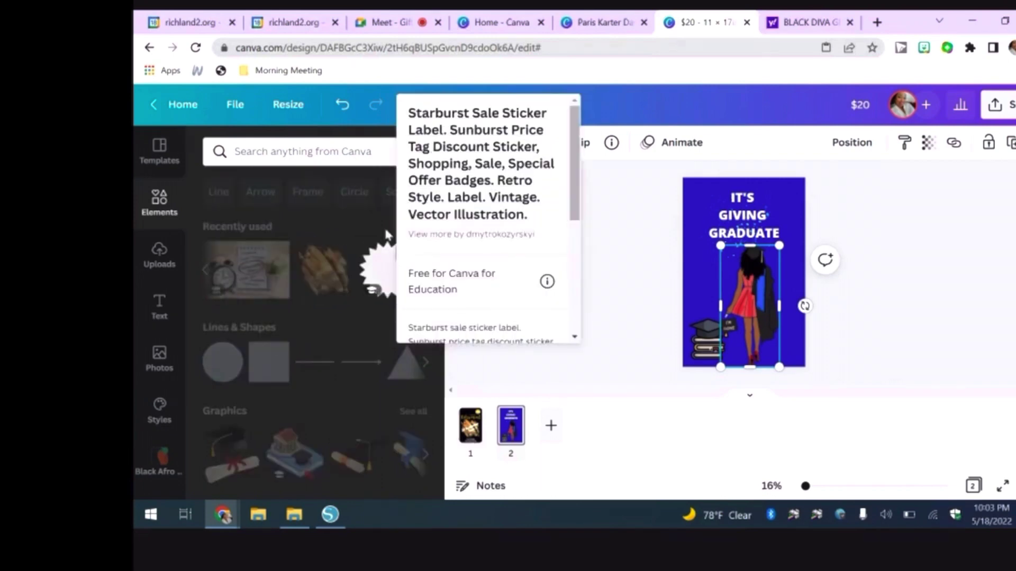
pyautogui.click(380, 272)
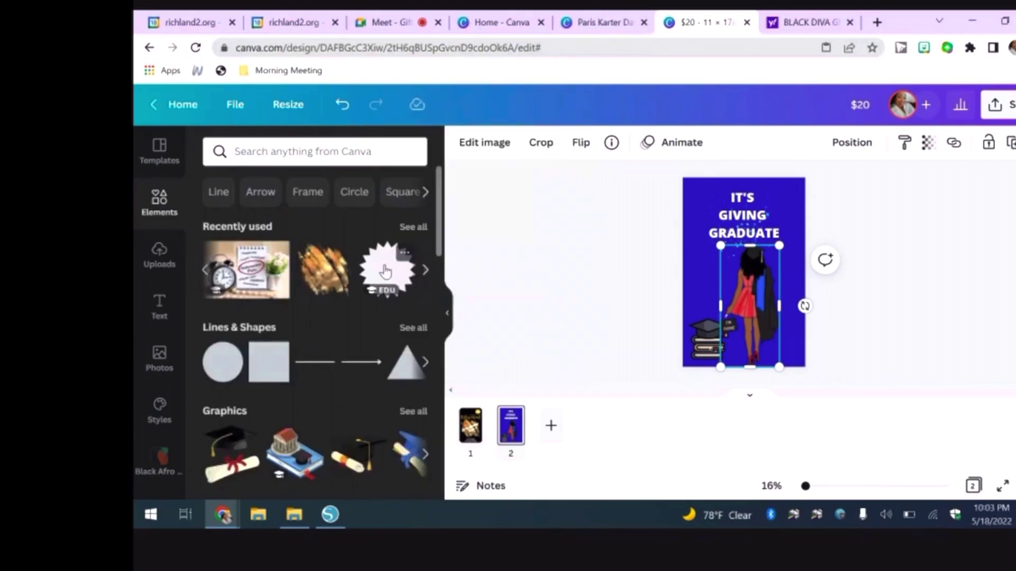
pyautogui.click(386, 272)
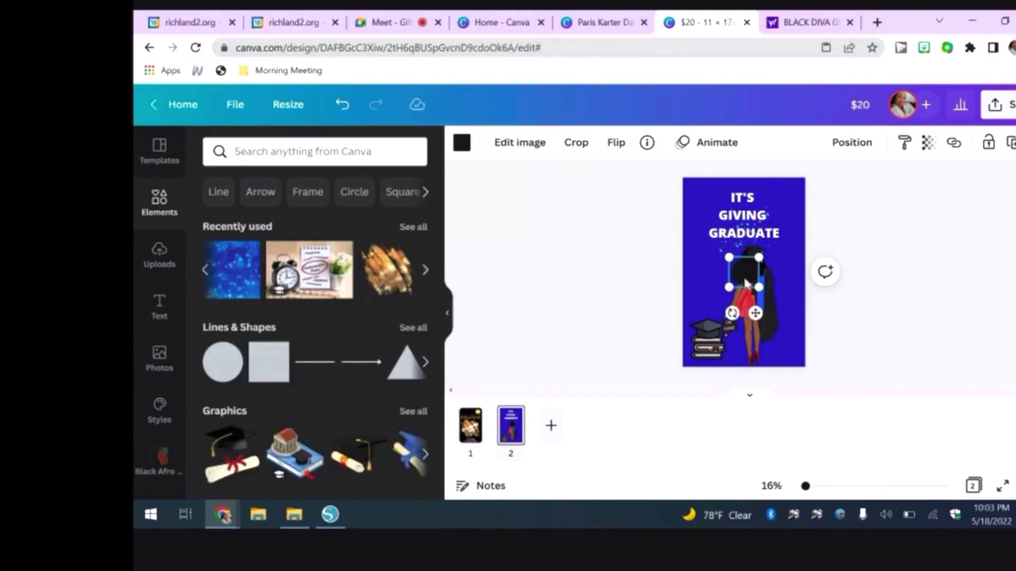
pyautogui.moveTo(745, 282); pyautogui.dragTo(818, 197)
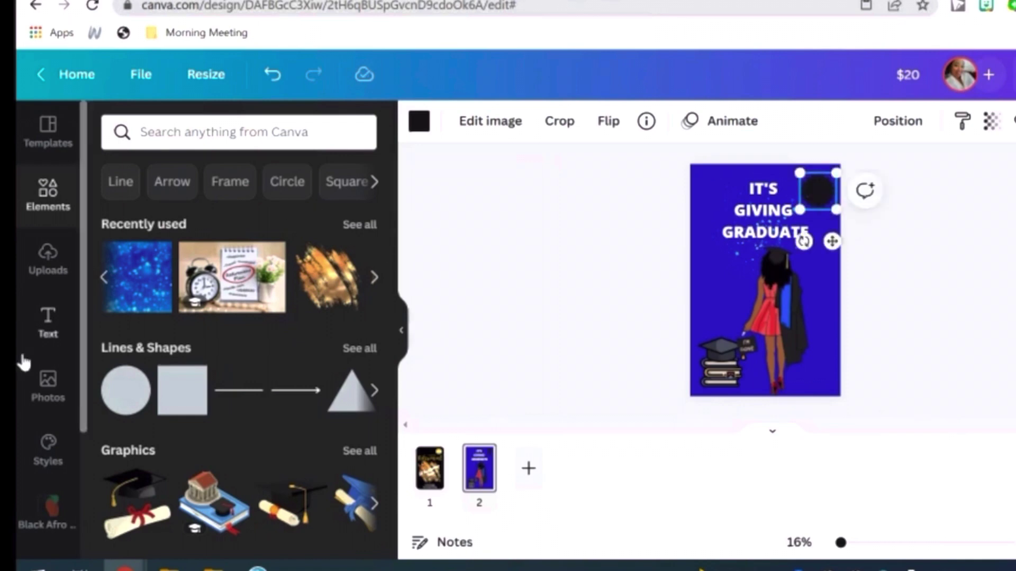
pyautogui.click(47, 332)
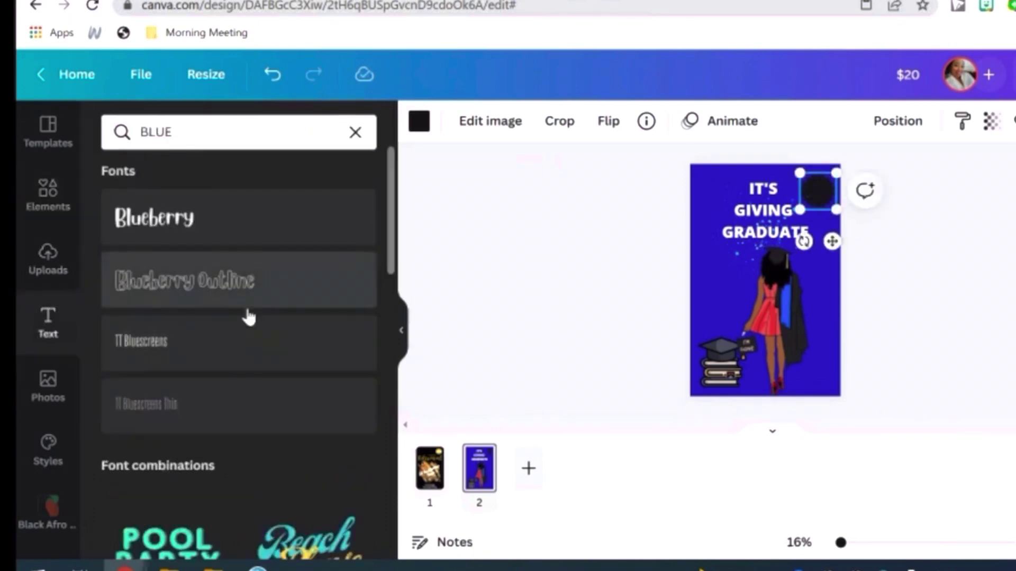
# Nudge the IT'S GIVING GRADUATE heading down and center the graduate figure horizontally.
pyautogui.click(755, 235)
pyautogui.moveTo(755, 234); pyautogui.dragTo(756, 238)
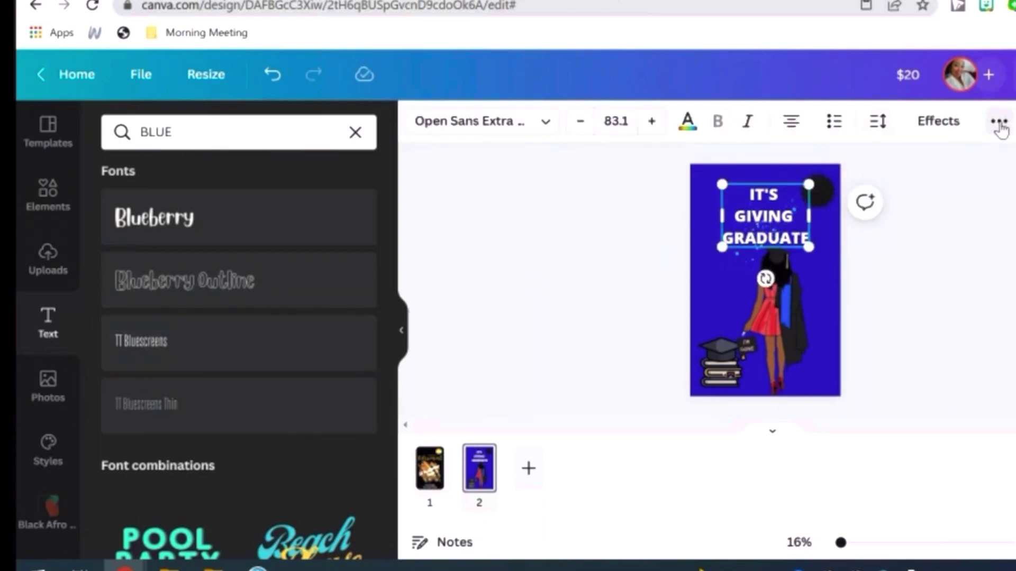
pyautogui.click(999, 121)
pyautogui.click(799, 165)
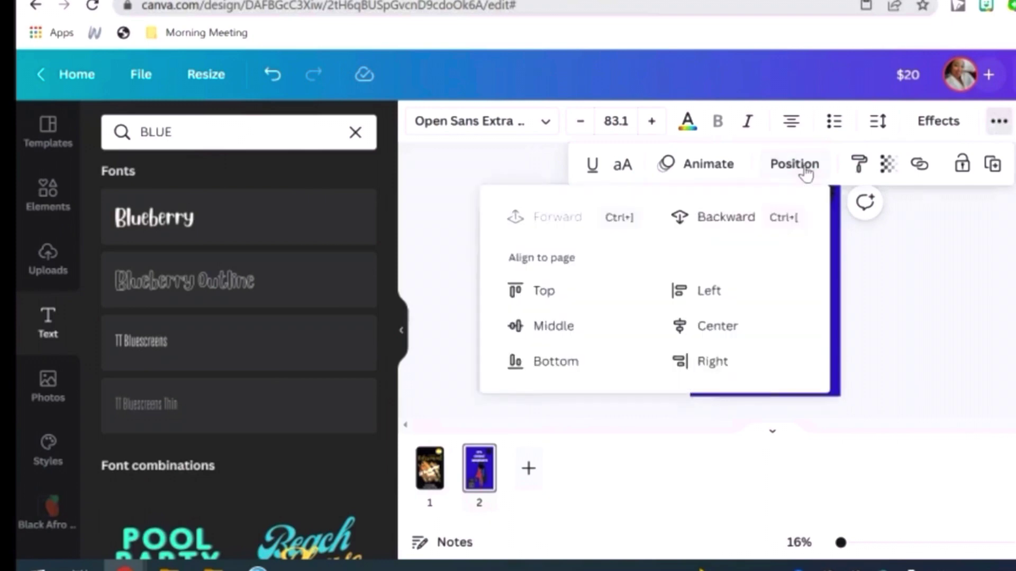
pyautogui.click(989, 324)
pyautogui.click(774, 341)
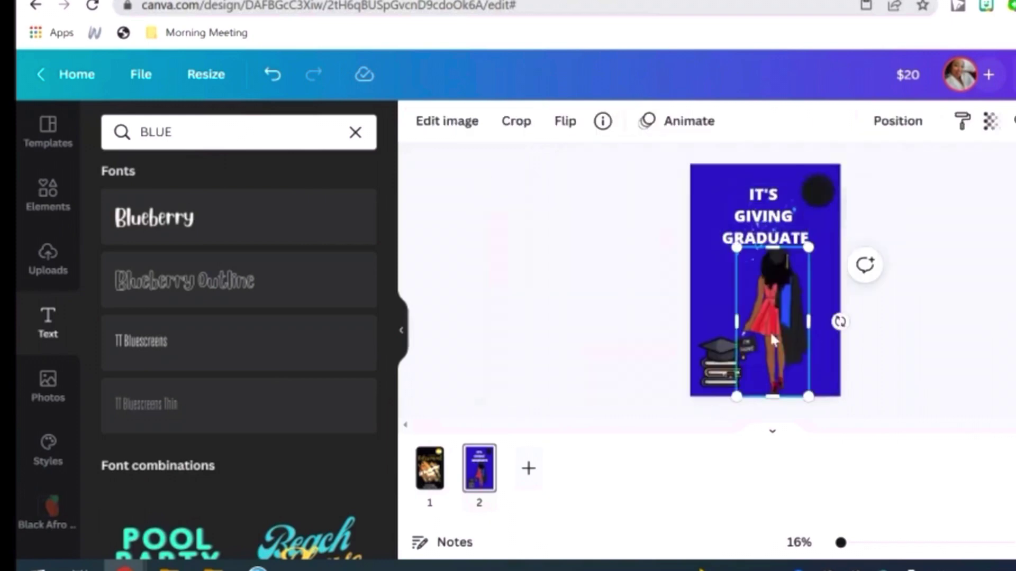
pyautogui.click(883, 127)
pyautogui.click(829, 296)
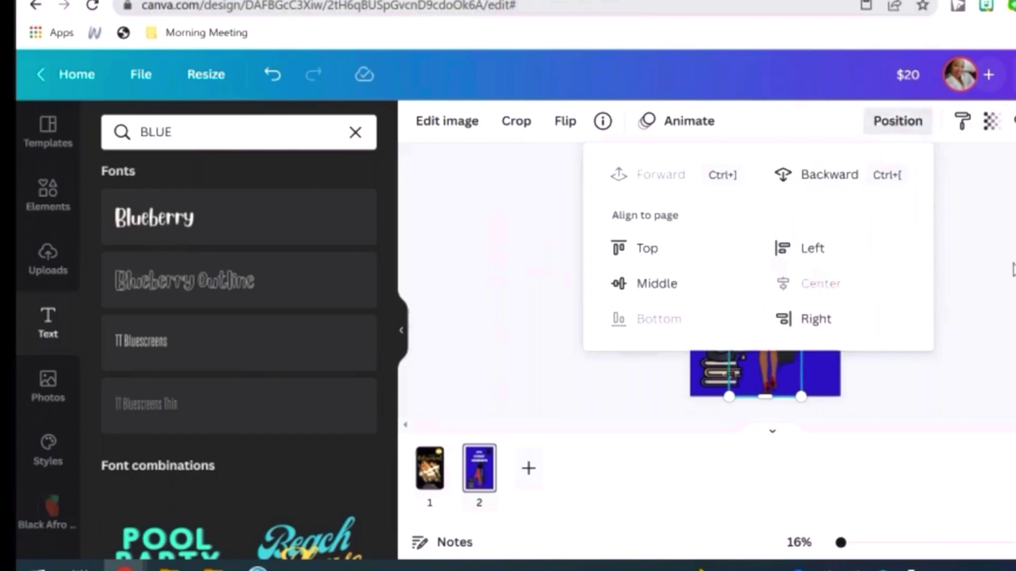
# Put a Blueberry-font $20 label in the black starburst; place the Walmart card image on the mat.
pyautogui.click(818, 192)
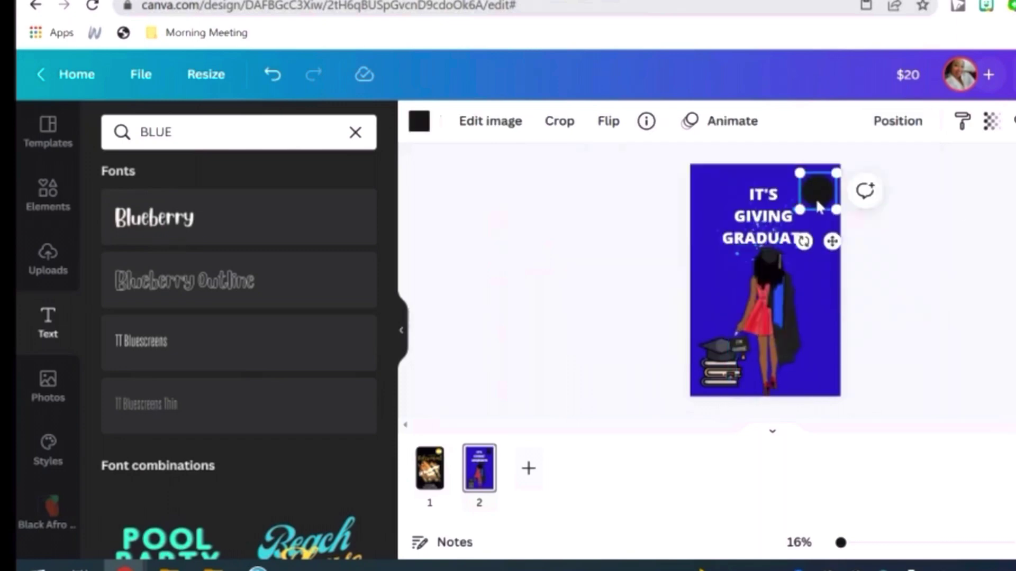
pyautogui.click(154, 218)
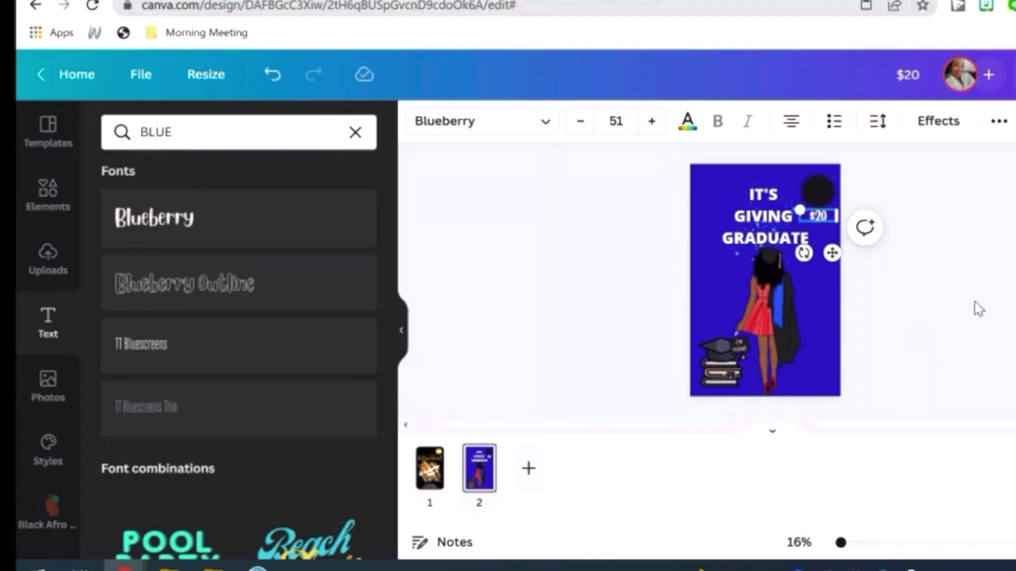
pyautogui.moveTo(815, 205); pyautogui.dragTo(816, 188)
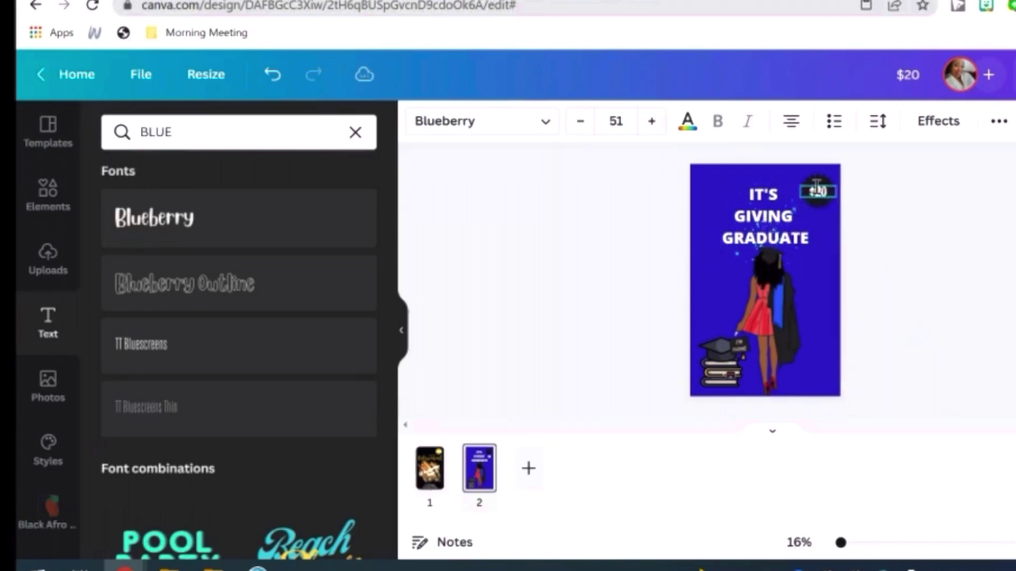
pyautogui.click(921, 302)
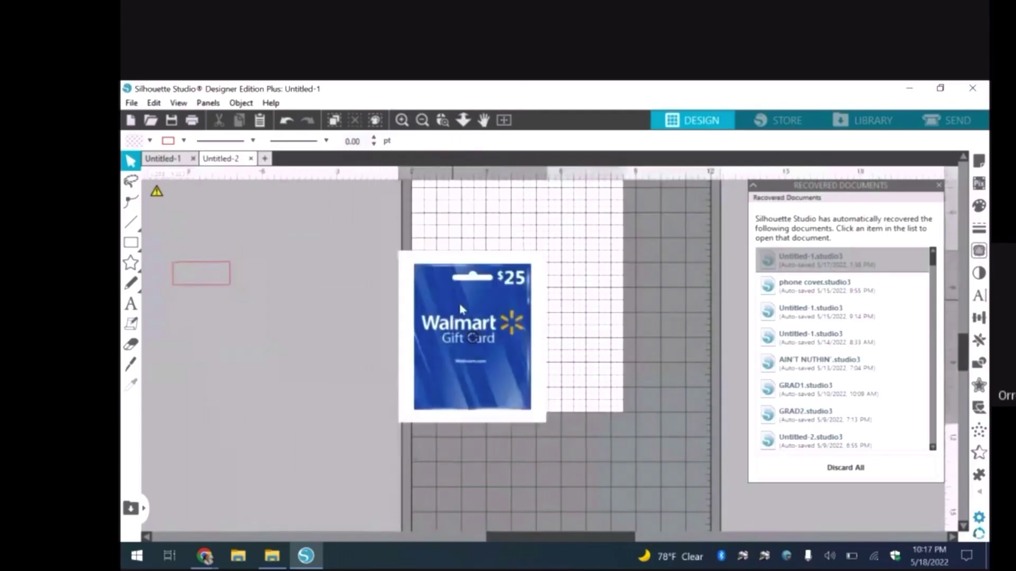
pyautogui.moveTo(460, 308); pyautogui.dragTo(493, 271)
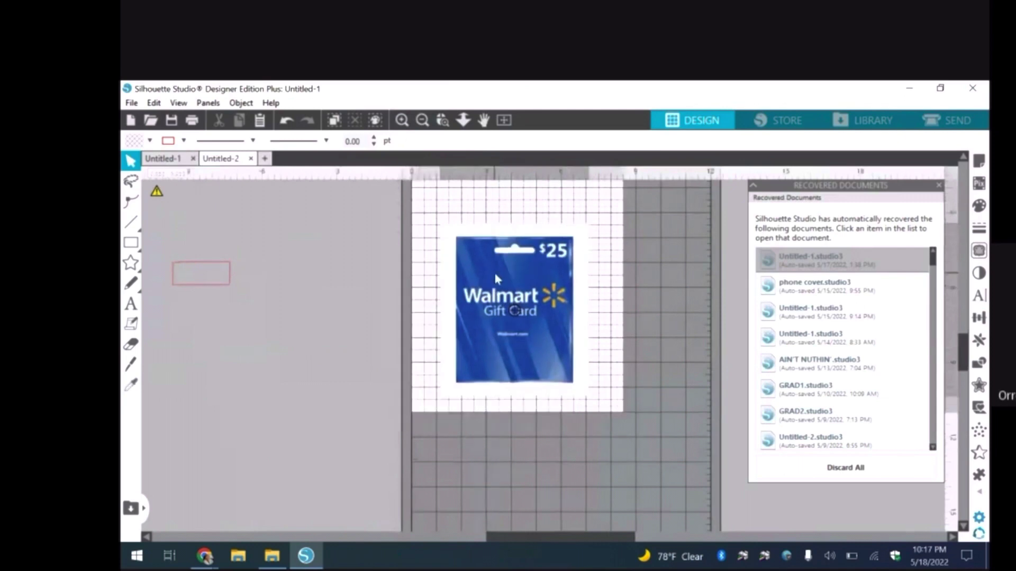
# Trace the Walmart card's hanger slot as a cut line at a 79% threshold.
pyautogui.click(979, 255)
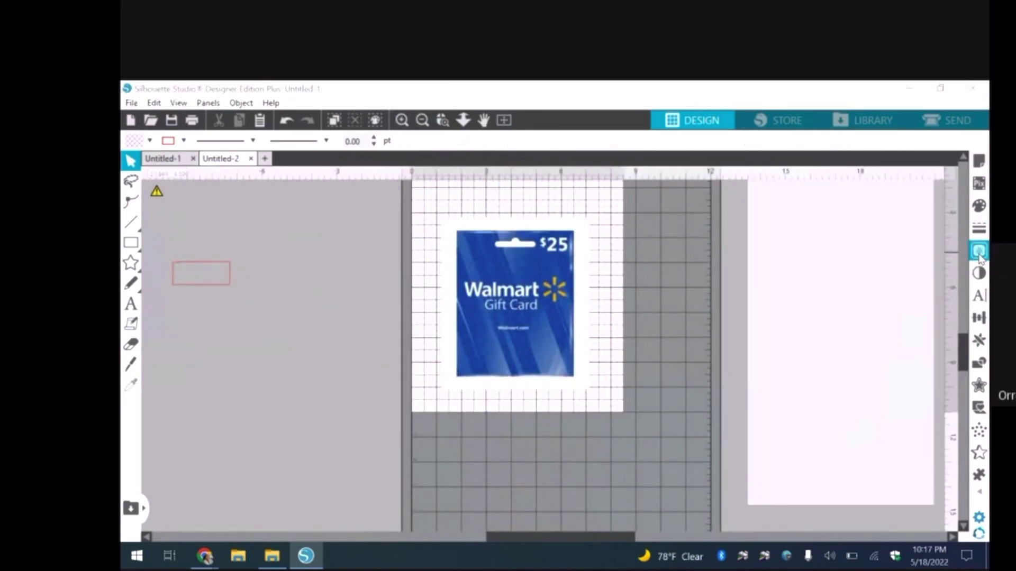
pyautogui.click(980, 321)
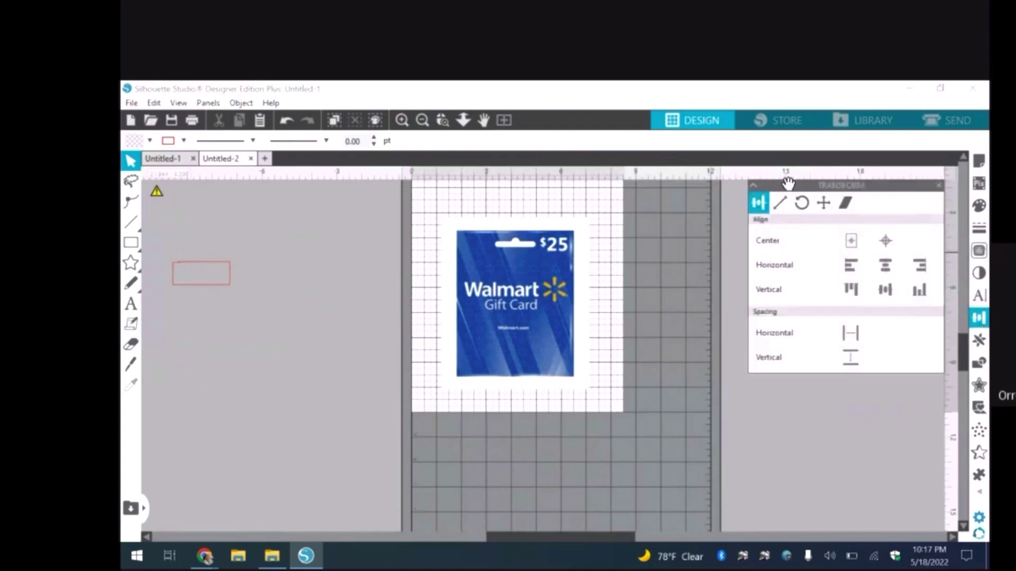
pyautogui.click(782, 204)
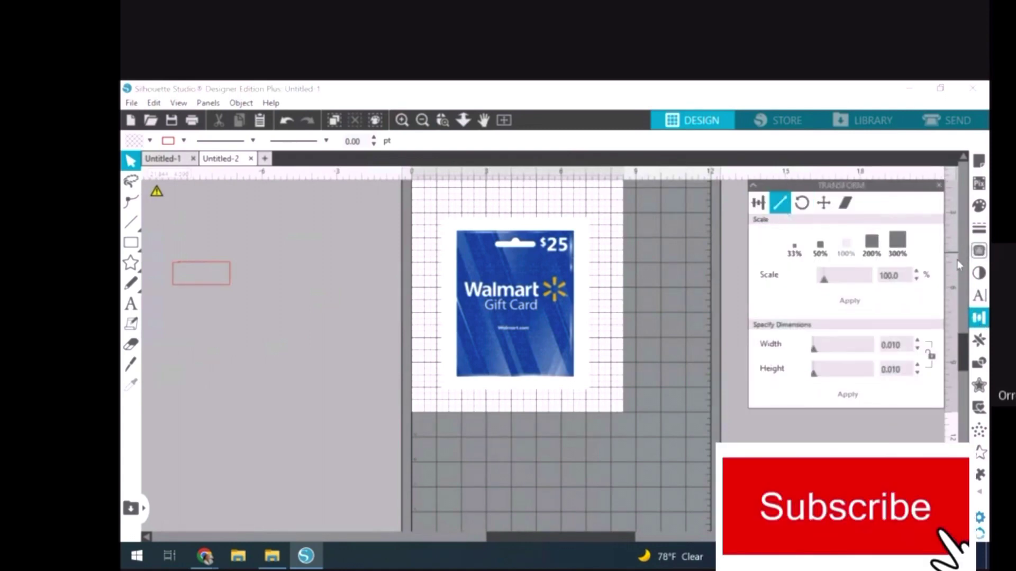
pyautogui.click(983, 255)
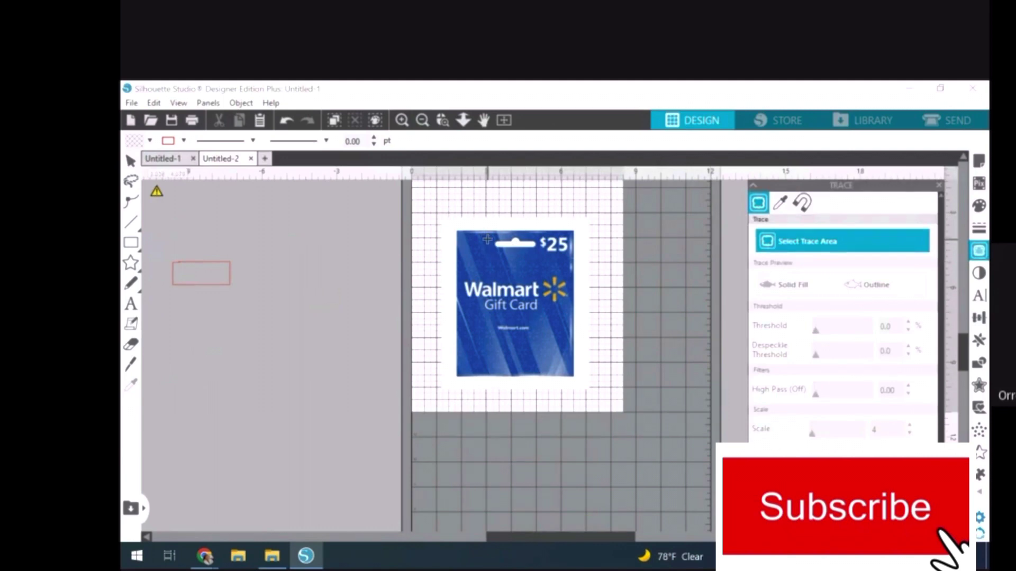
pyautogui.moveTo(487, 239); pyautogui.dragTo(529, 248)
pyautogui.moveTo(538, 253)
pyautogui.mouseDown()
pyautogui.moveTo(545, 257)
pyautogui.moveTo(516, 232)
pyautogui.mouseUp()
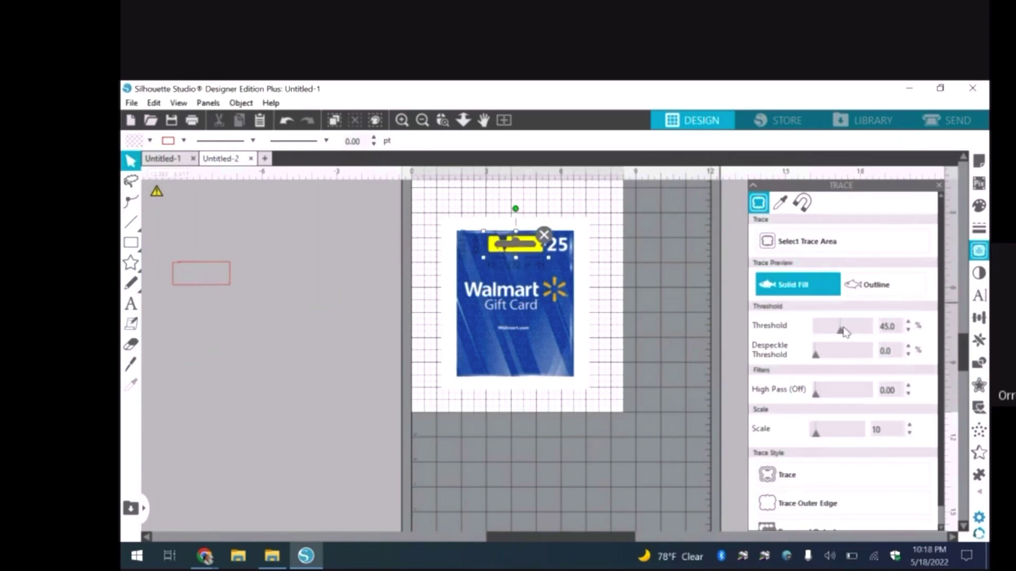
pyautogui.moveTo(841, 333); pyautogui.dragTo(848, 333)
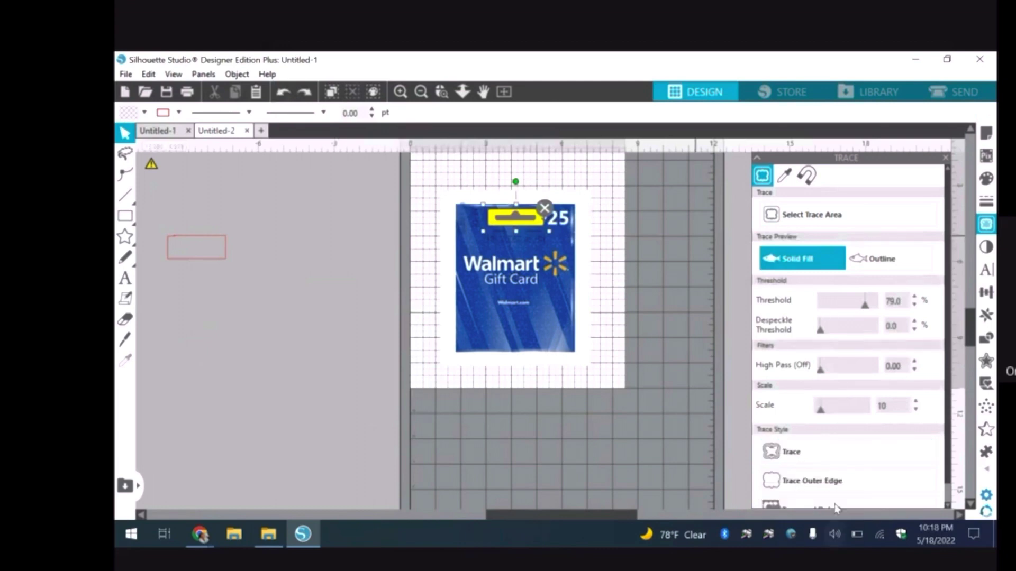
pyautogui.click(821, 449)
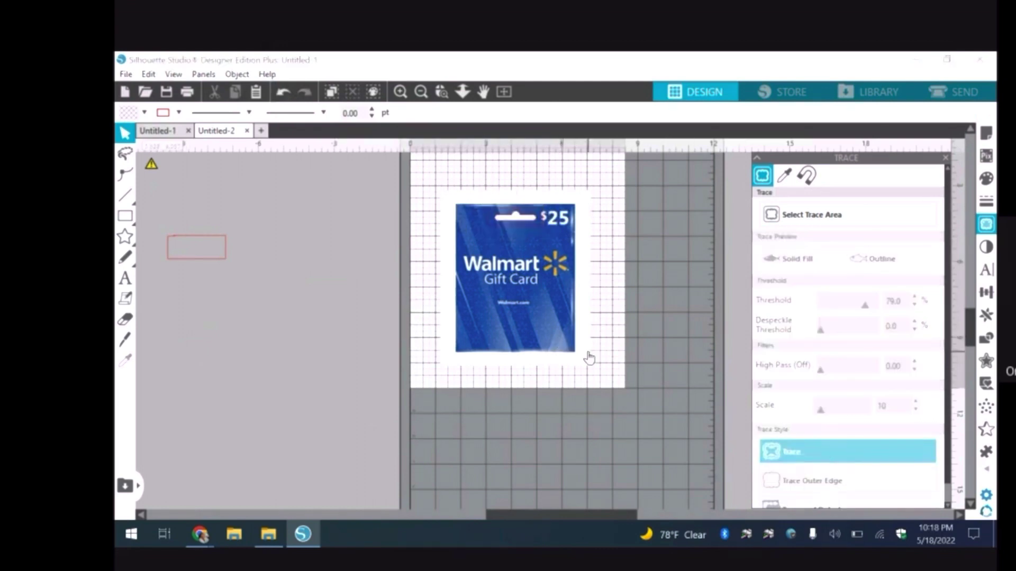
# Move the gift card image aside so the traced outline sits clear on the mat.
pyautogui.moveTo(589, 359); pyautogui.dragTo(414, 377)
pyautogui.moveTo(334, 321); pyautogui.dragTo(232, 363)
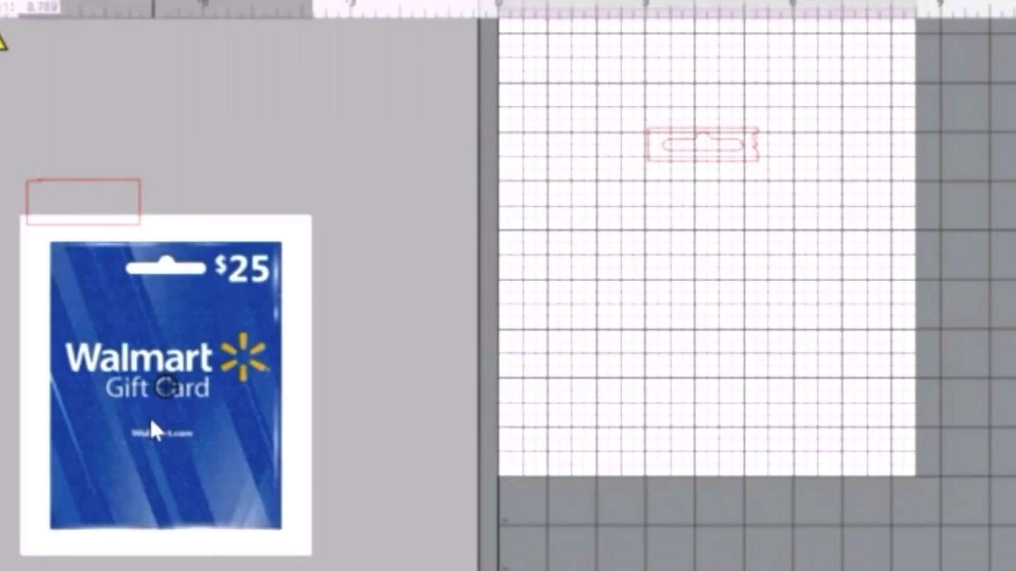
pyautogui.moveTo(151, 417); pyautogui.dragTo(148, 420)
pyautogui.moveTo(657, 163)
pyautogui.mouseDown()
pyautogui.moveTo(352, 241)
pyautogui.moveTo(561, 227)
pyautogui.mouseUp()
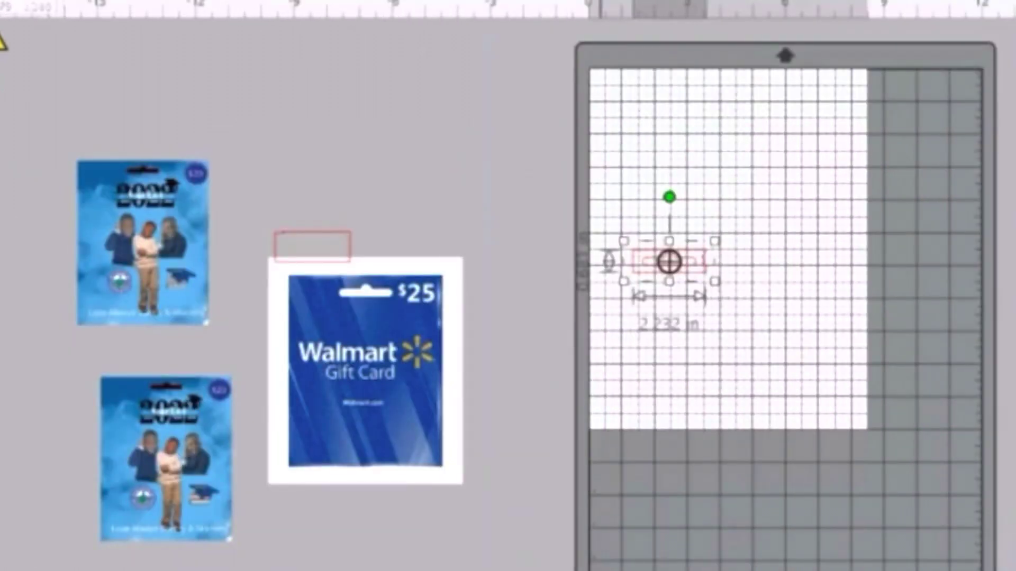
pyautogui.scroll(4, 680, 268)
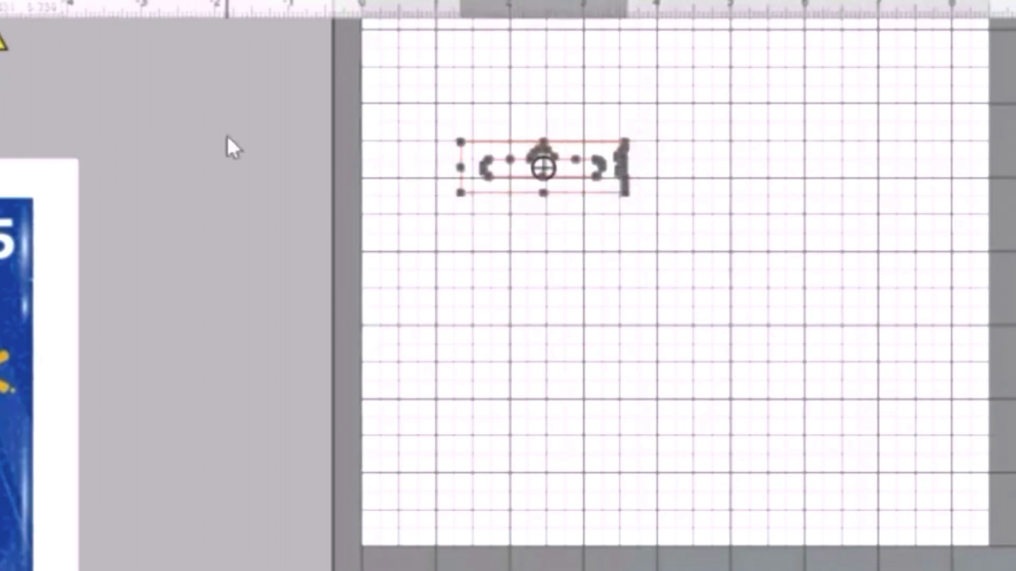
# Release the outline's compound path, pull the inner slot out, and delete the outer outline.
pyautogui.rightClick(621, 196)
pyautogui.click(810, 526)
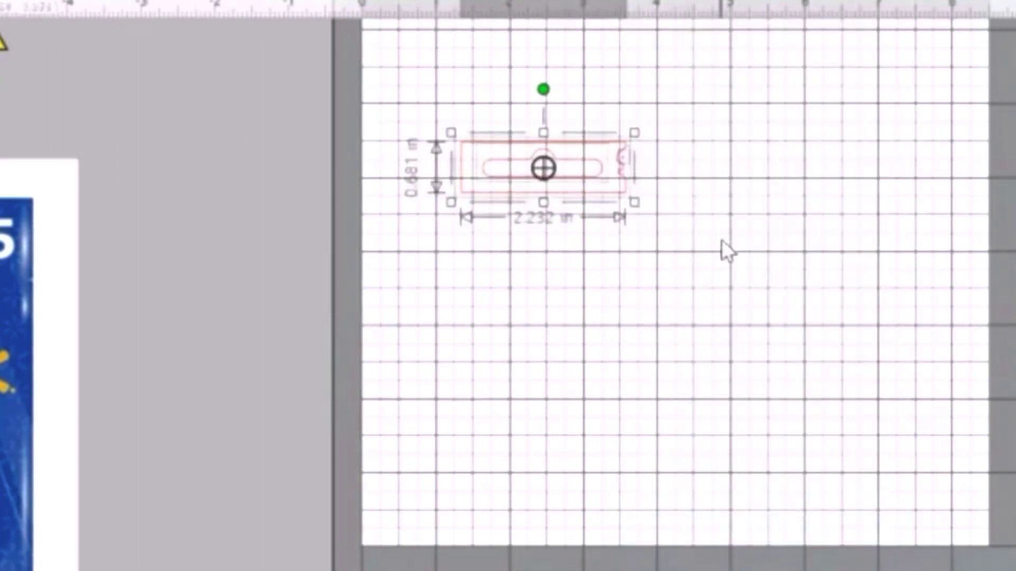
pyautogui.moveTo(571, 176); pyautogui.dragTo(857, 281)
pyautogui.moveTo(407, 91); pyautogui.dragTo(662, 268)
pyautogui.press('Delete')
# Fill the 1.626 × 0.375 in slot shape solid black, then zoom out.
pyautogui.click(819, 263)
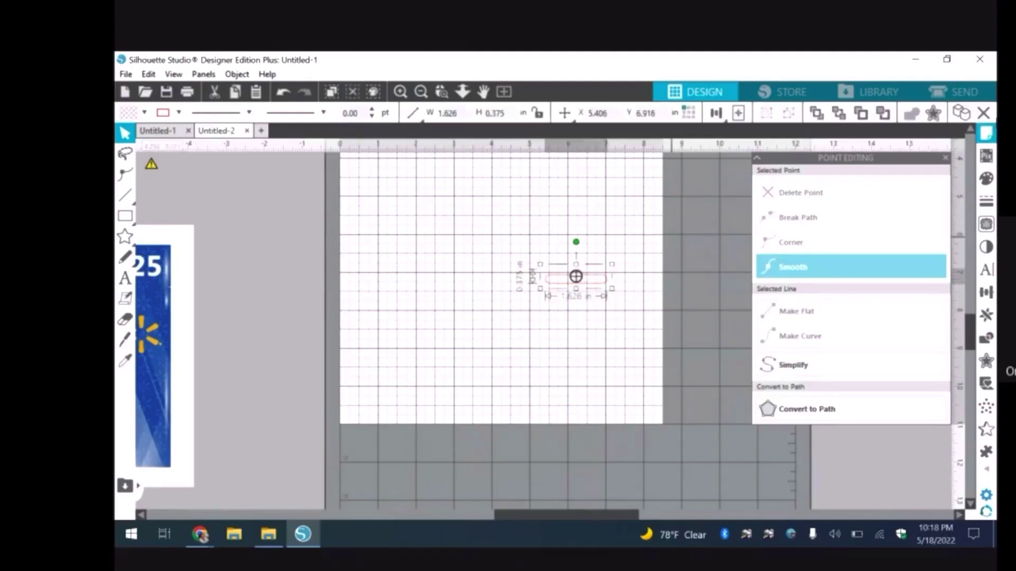
pyautogui.click(986, 178)
pyautogui.click(762, 207)
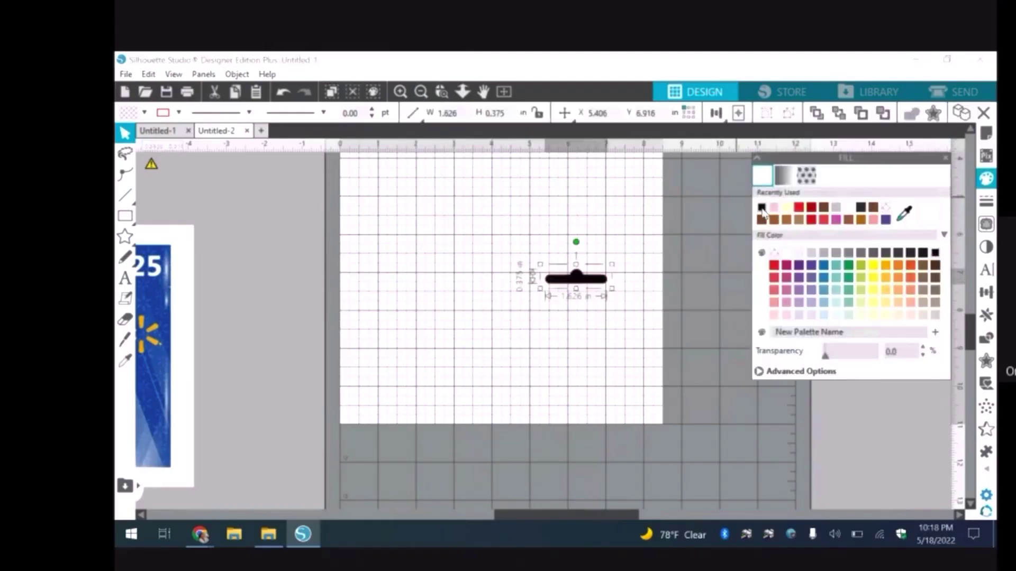
pyautogui.click(509, 454)
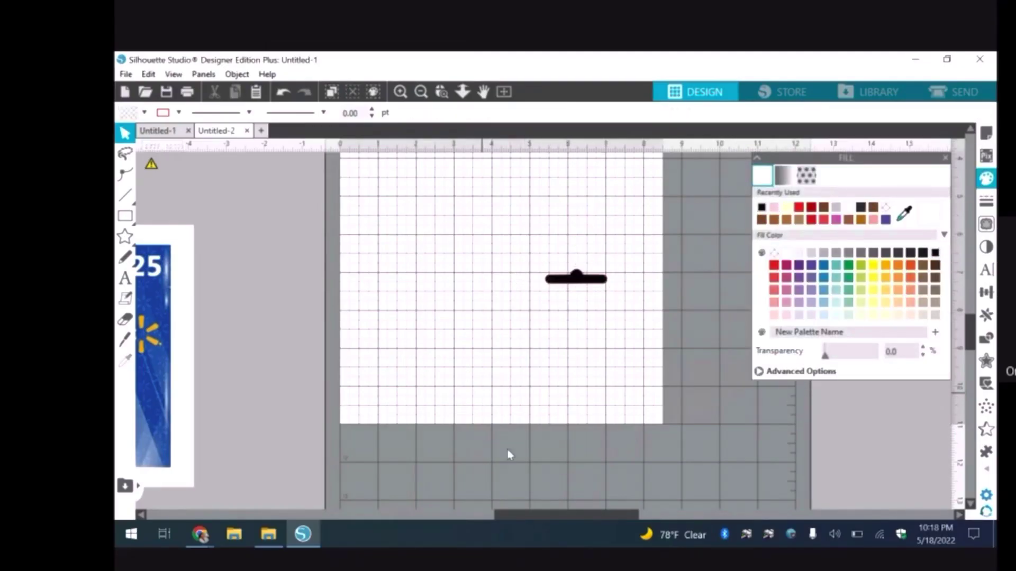
pyautogui.click(564, 527)
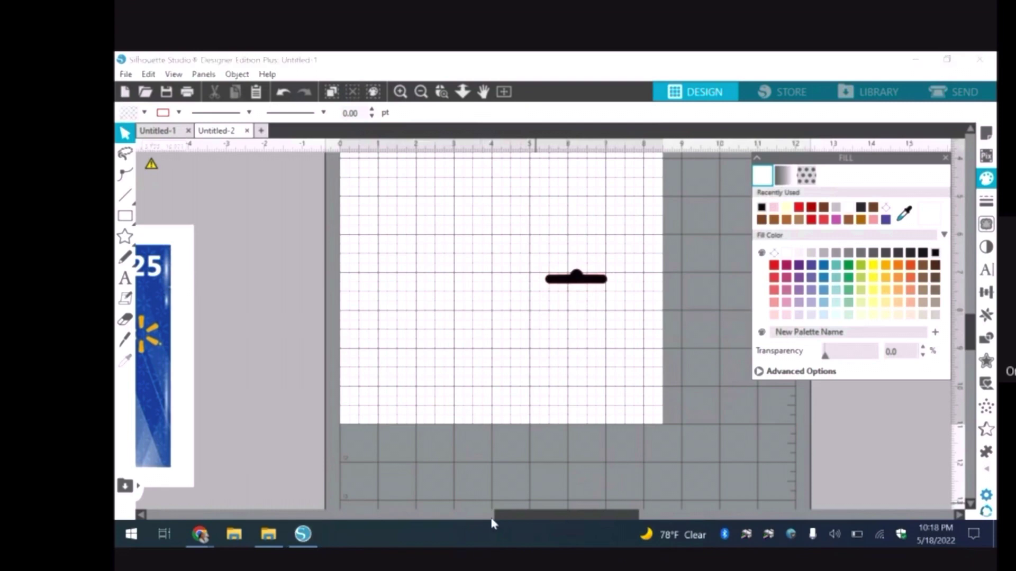
pyautogui.click(421, 92)
# Zoom out and bring a gift card onto the mat below the slot shape.
pyautogui.click(420, 92)
pyautogui.click(421, 92)
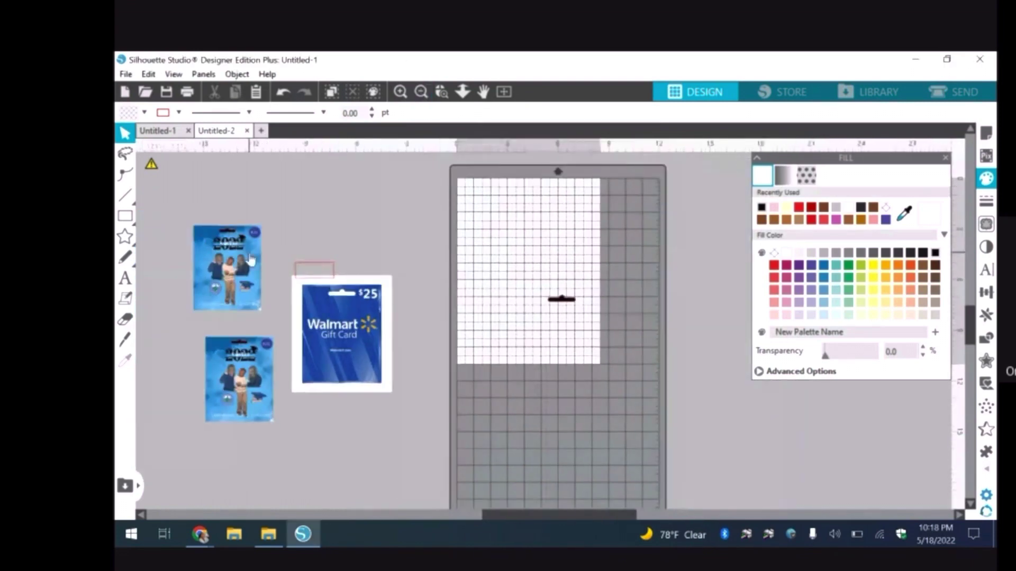
pyautogui.moveTo(251, 259); pyautogui.dragTo(548, 239)
pyautogui.click(566, 317)
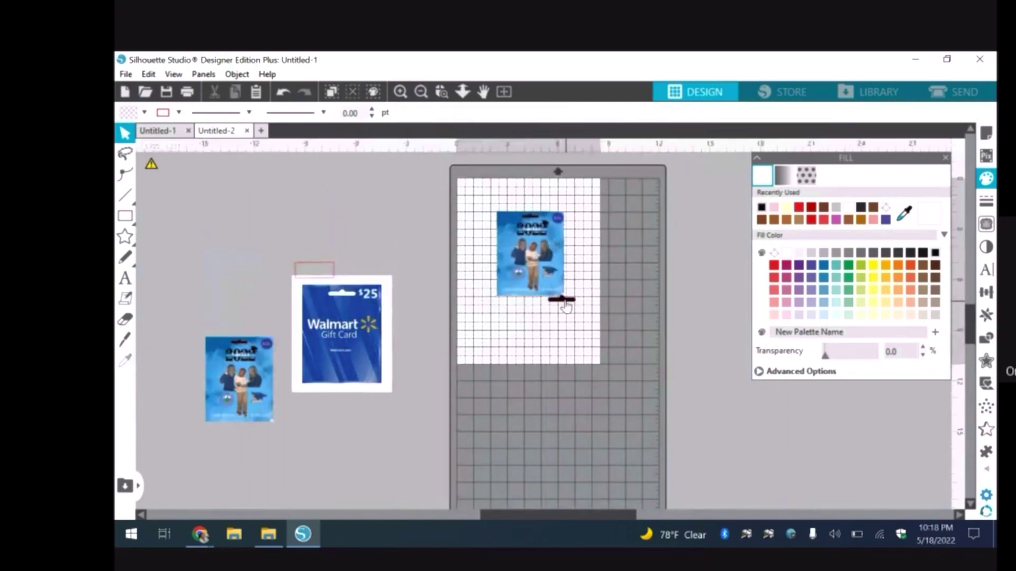
pyautogui.click(533, 222)
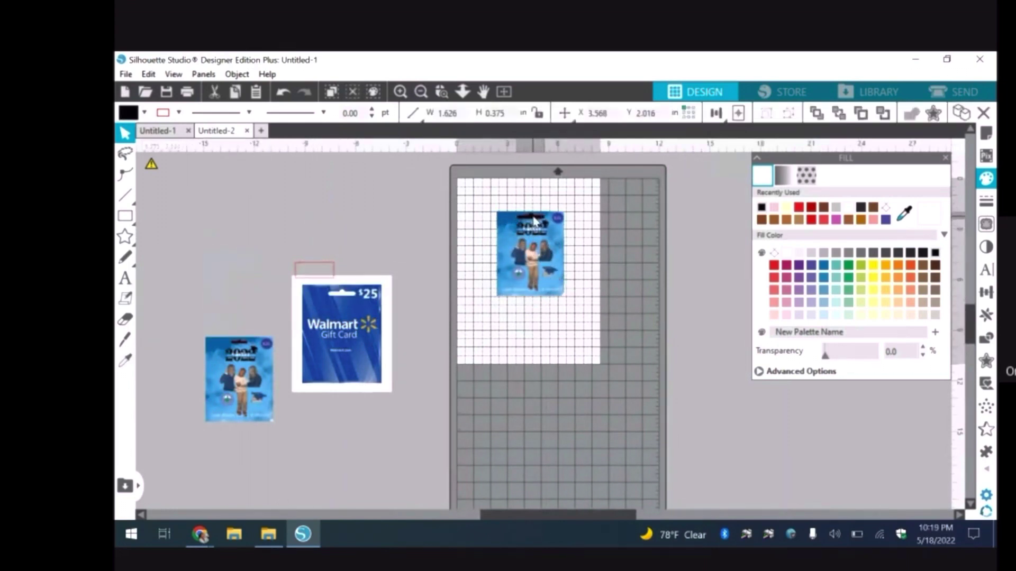
pyautogui.click(533, 223)
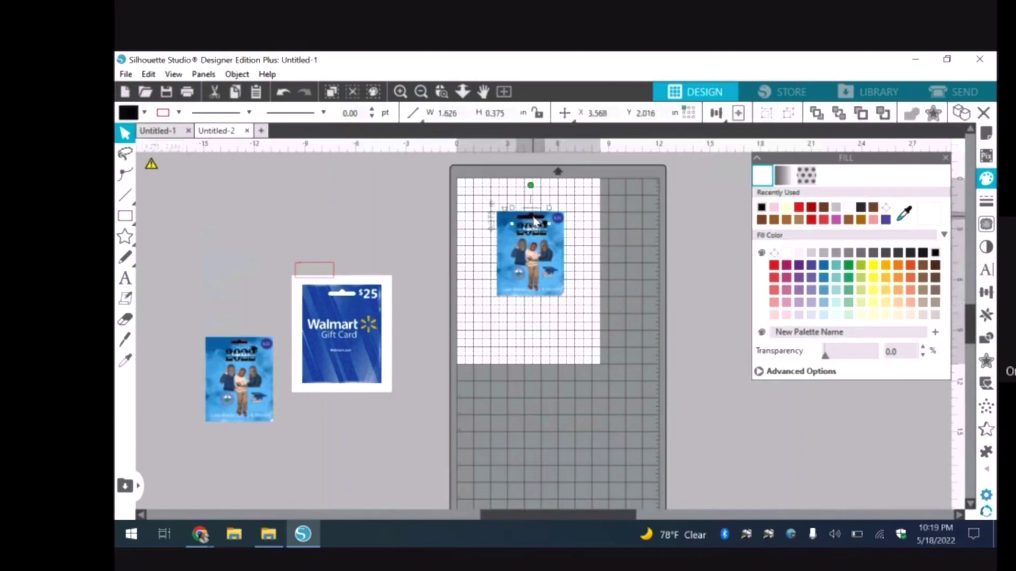
pyautogui.click(987, 291)
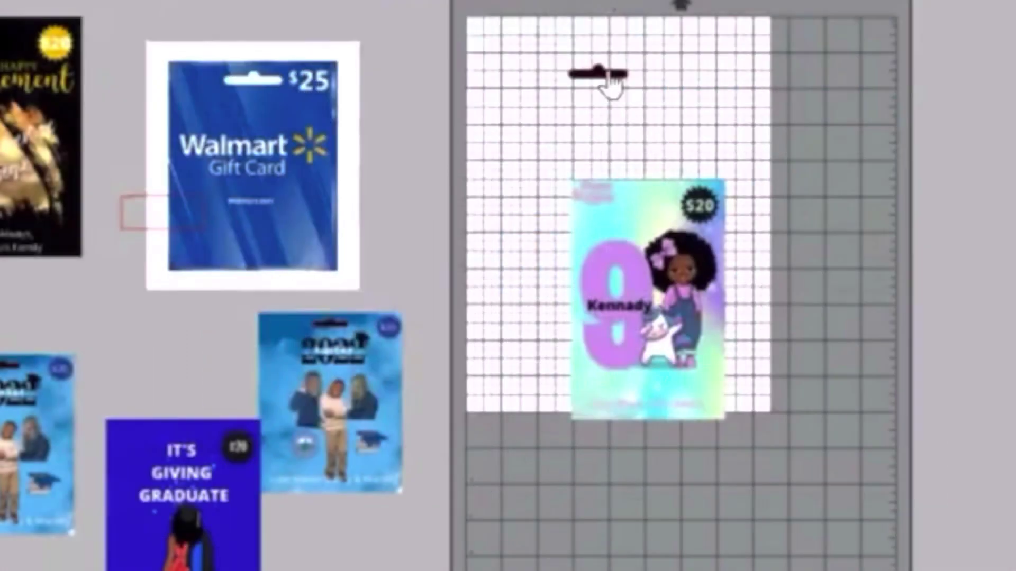
# Weld the 0.625 × 0.144 in hanger slot onto the top centre of the $20 birthday card.
pyautogui.click(607, 82)
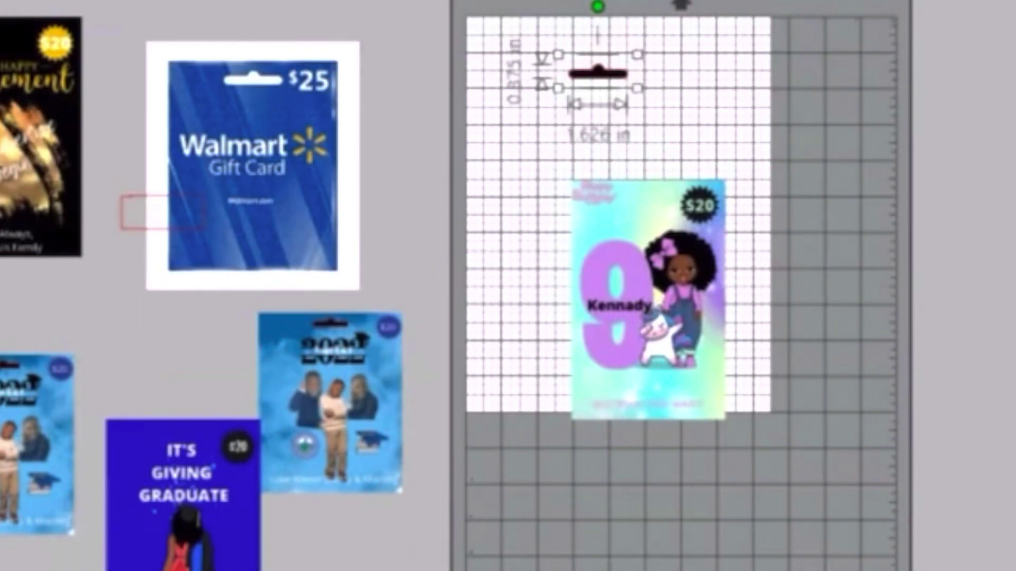
pyautogui.moveTo(253, 133); pyautogui.dragTo(272, 148)
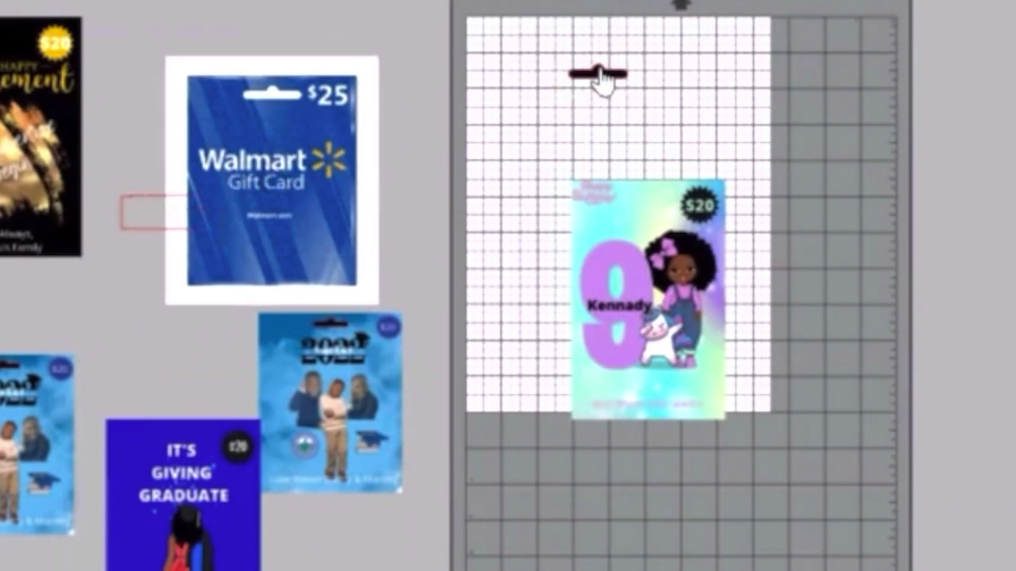
pyautogui.moveTo(602, 74); pyautogui.dragTo(655, 158)
pyautogui.rightClick(656, 158)
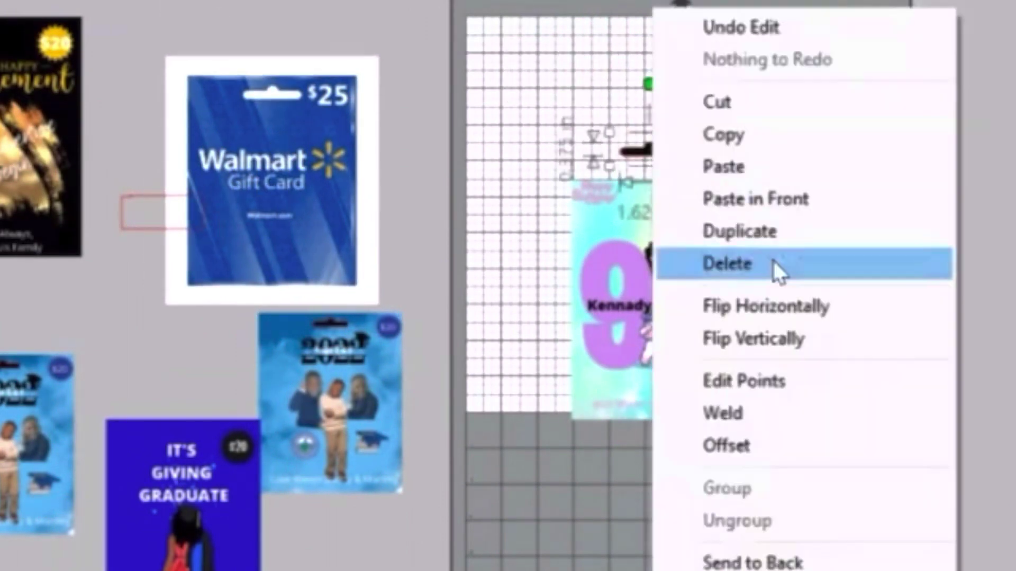
pyautogui.click(815, 413)
pyautogui.moveTo(661, 162); pyautogui.dragTo(662, 195)
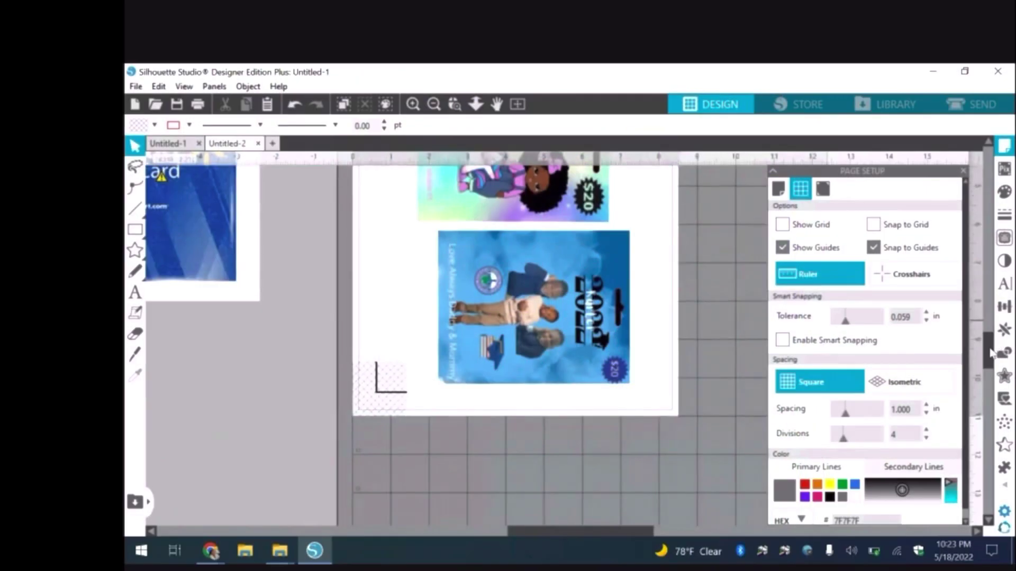
# Adjust the Send panel cut settings: Cardstock, Plain with AutoBlade.
pyautogui.moveTo(993, 352); pyautogui.dragTo(990, 320)
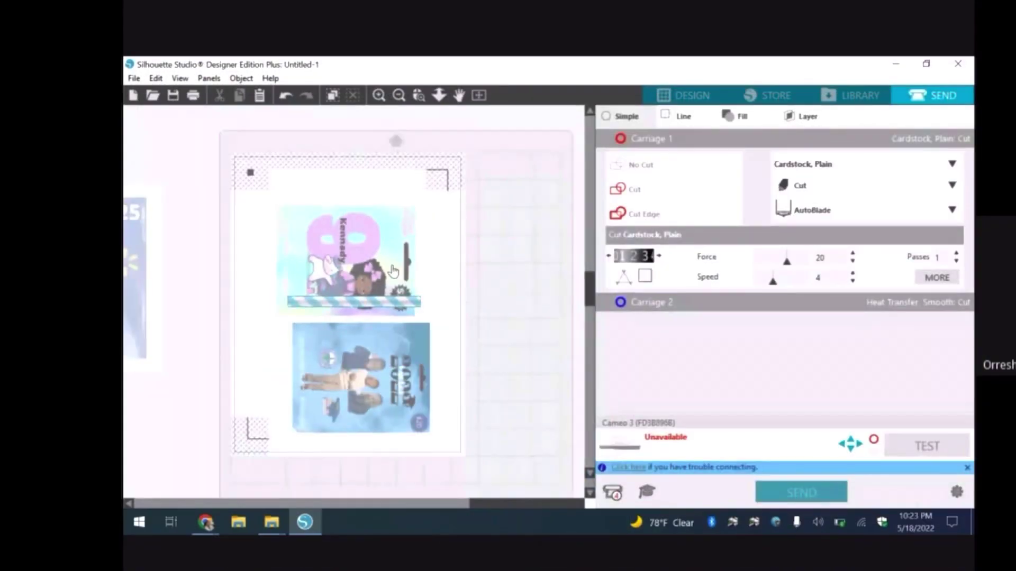